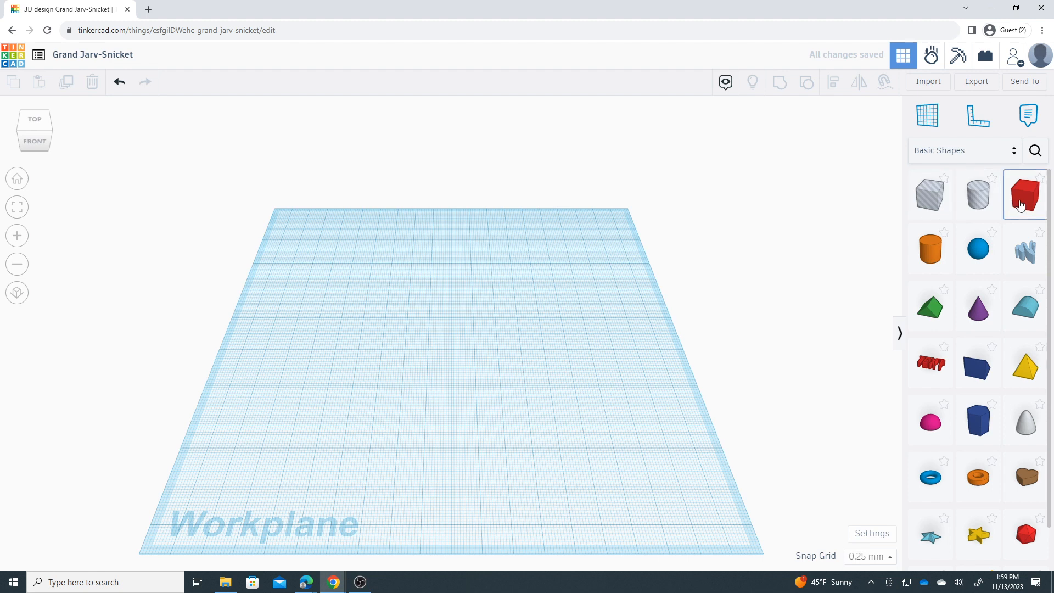
Place a red solid box on the workplane and set its front-to-back length to 40 mm.
left_click_drag(1021, 205, 431, 378)
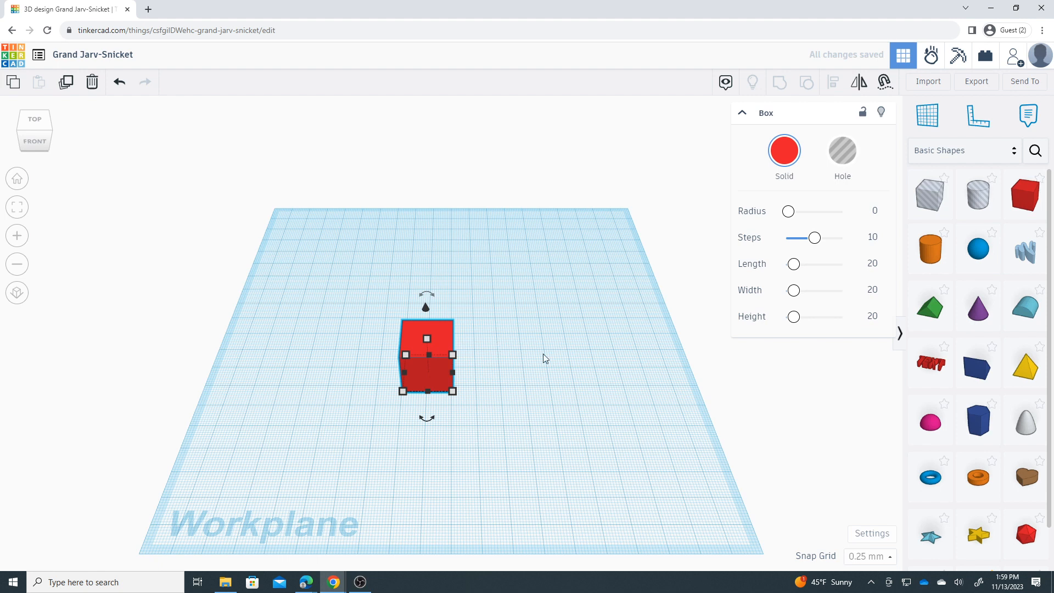
left_click(871, 536)
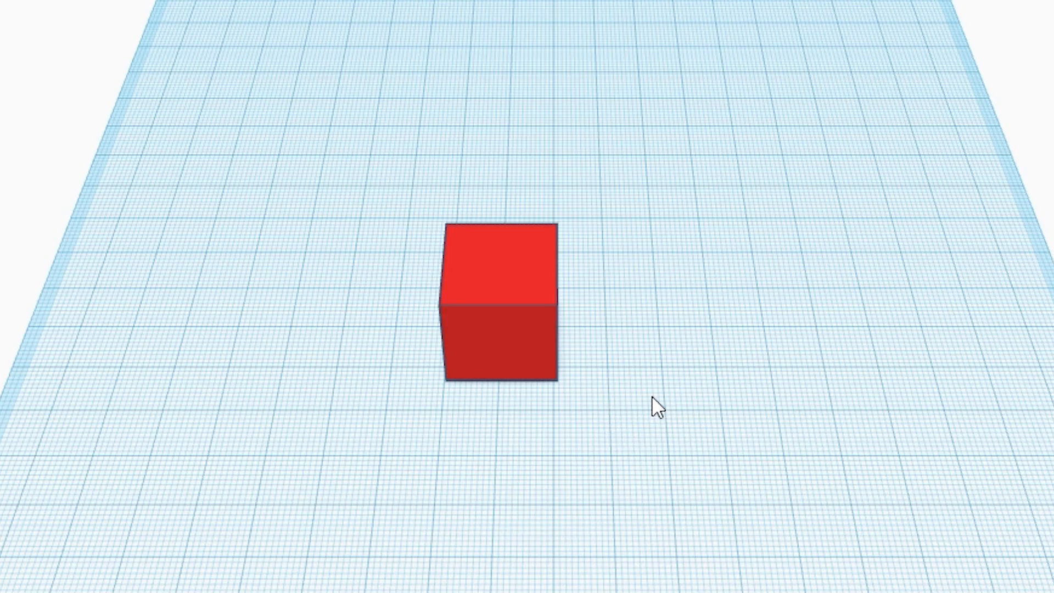
left_click(536, 355)
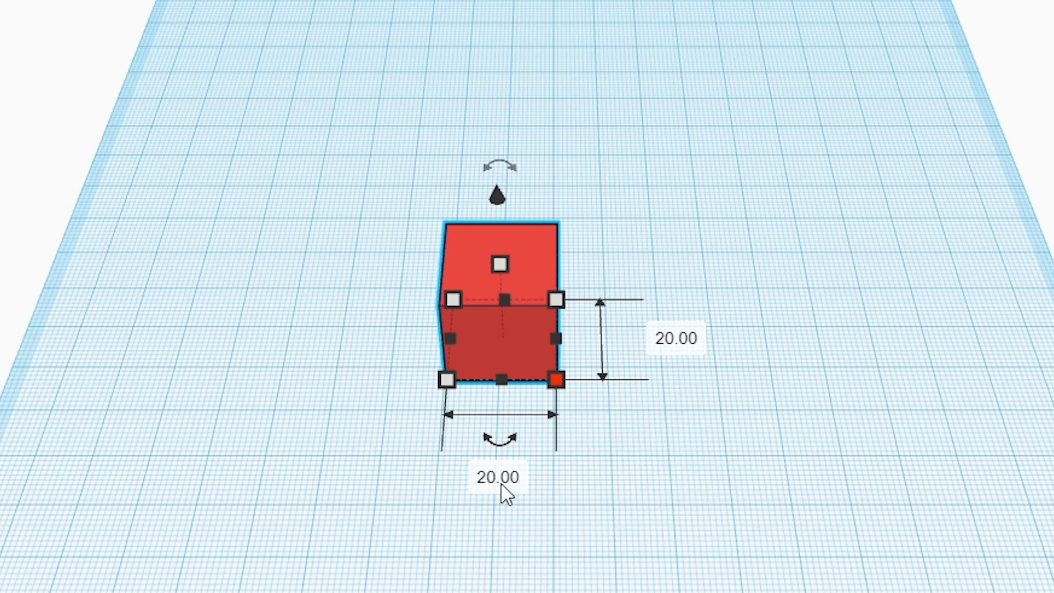
left_click(681, 344)
type("40")
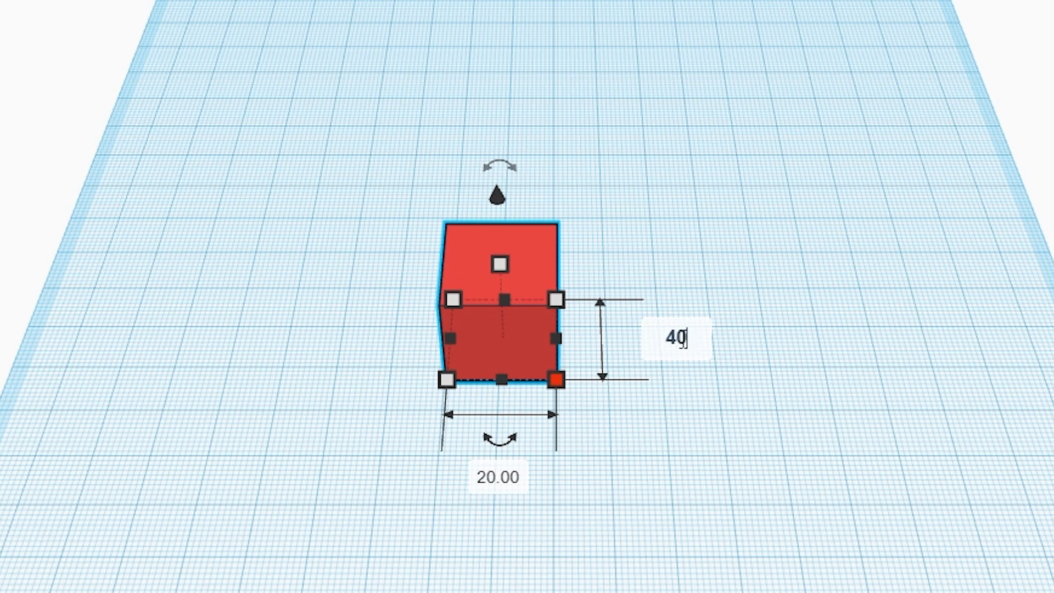
key("Return")
Set the box's height to 10 mm.
right_click_drag(586, 383, 477, 266)
left_click(584, 308)
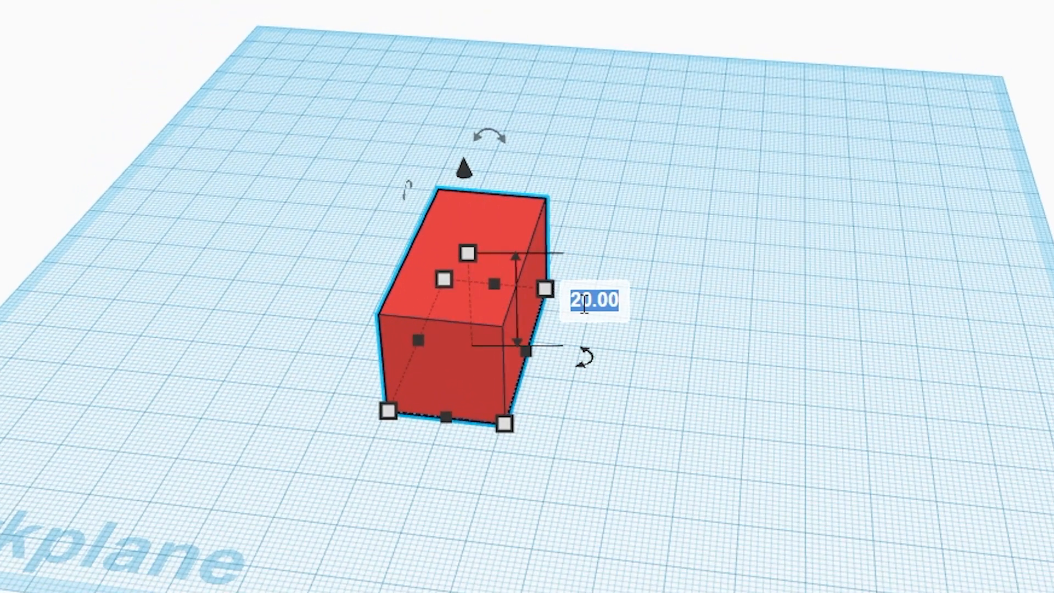
type("10")
key("Return")
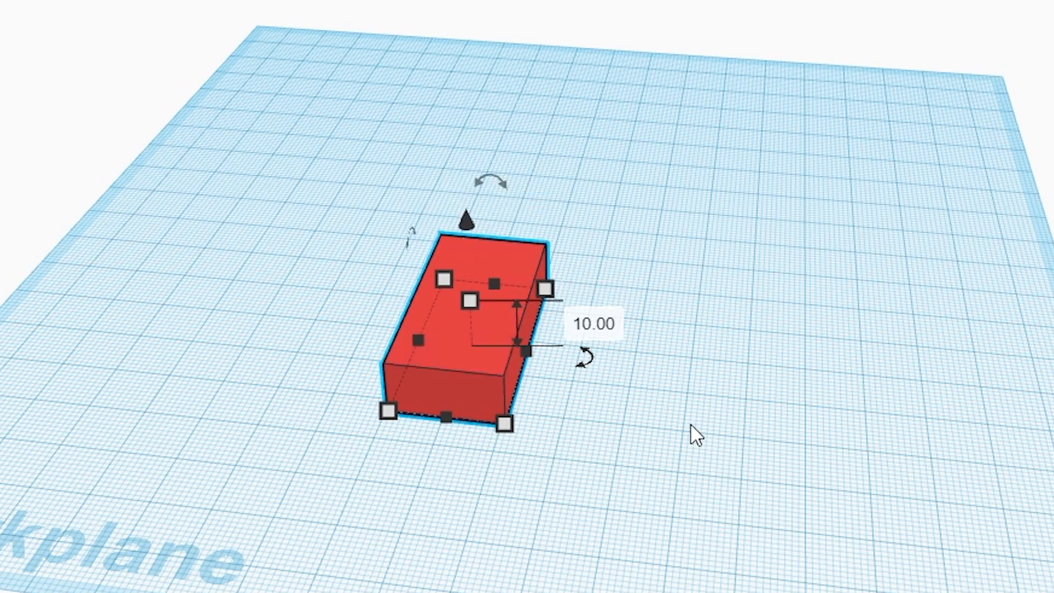
Duplicate the box in place and pull both short ends of the copy inward by 2 mm each.
scroll(689, 435, "up", 5)
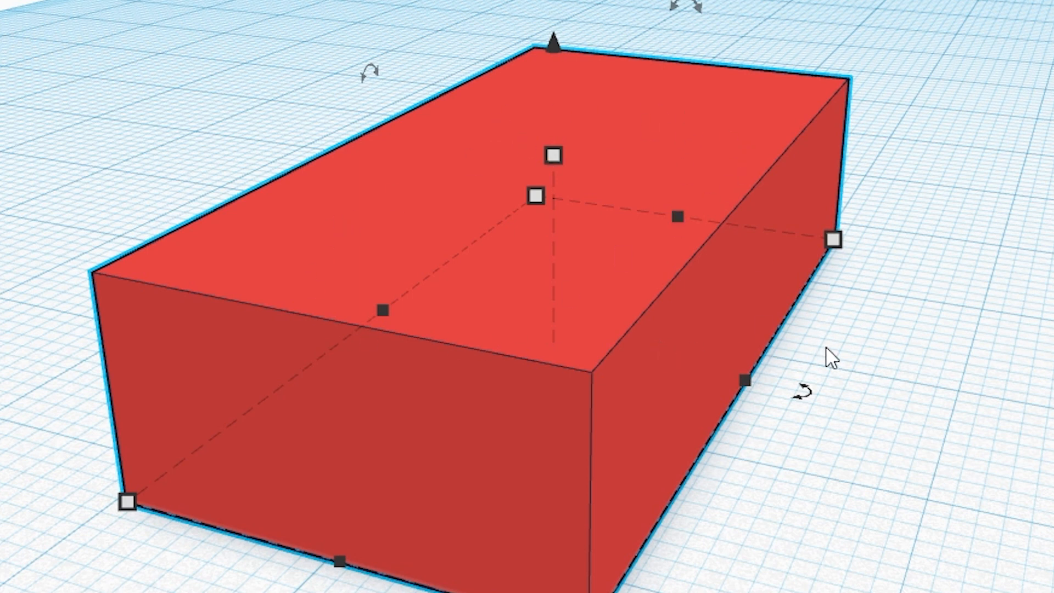
right_click_drag(548, 302, 530, 519)
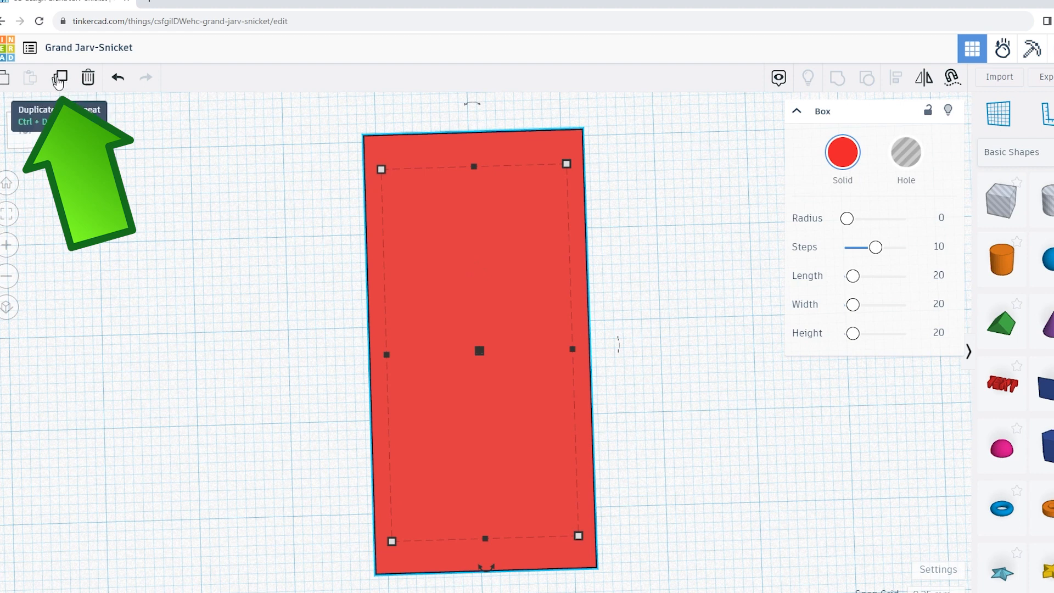
left_click(61, 80)
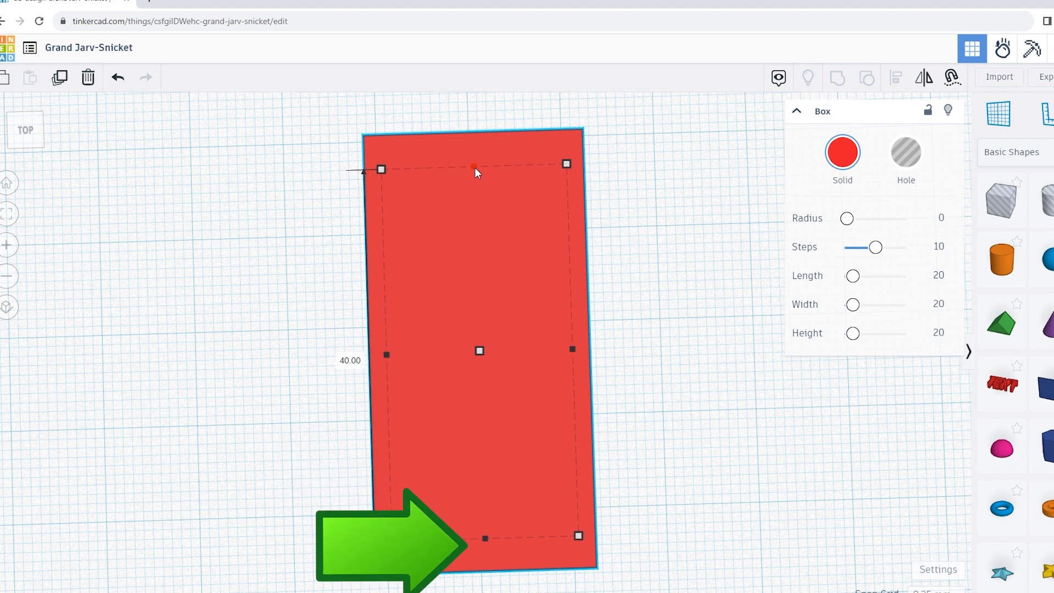
left_click_drag(476, 167, 485, 187)
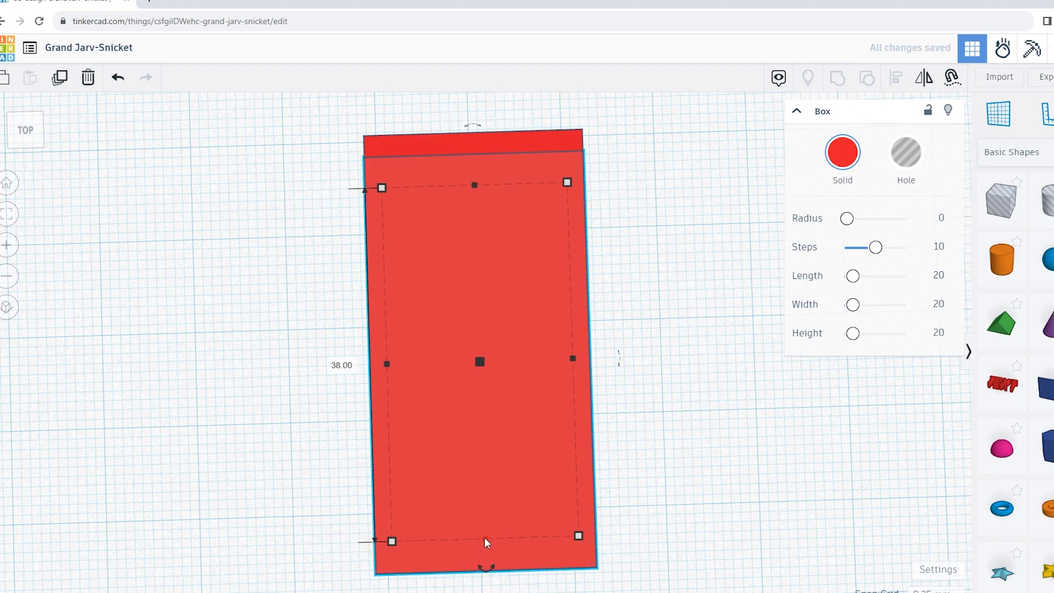
left_click_drag(484, 538, 484, 537)
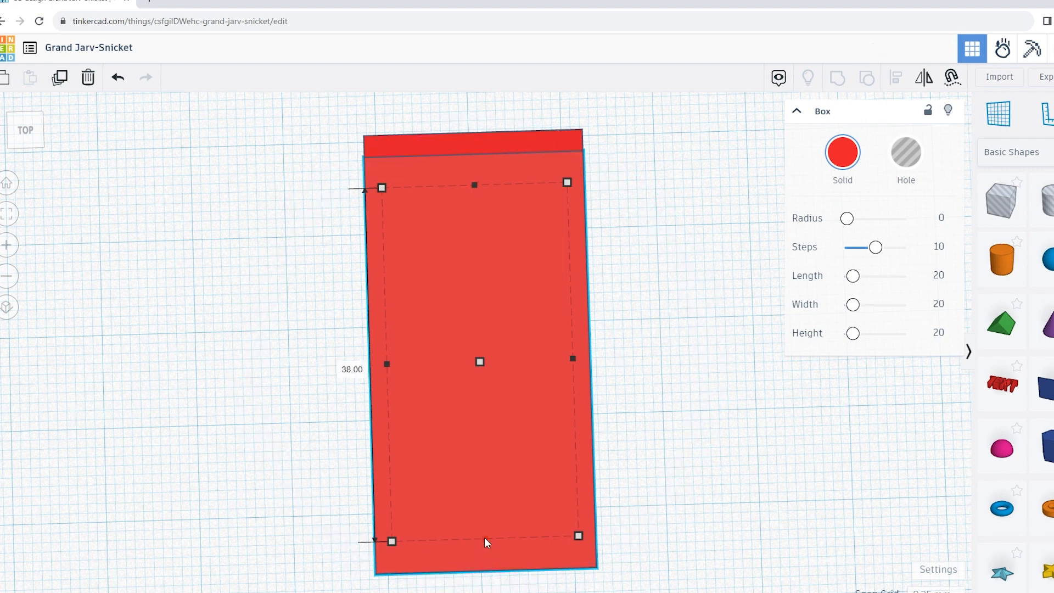
left_click_drag(485, 537, 486, 518)
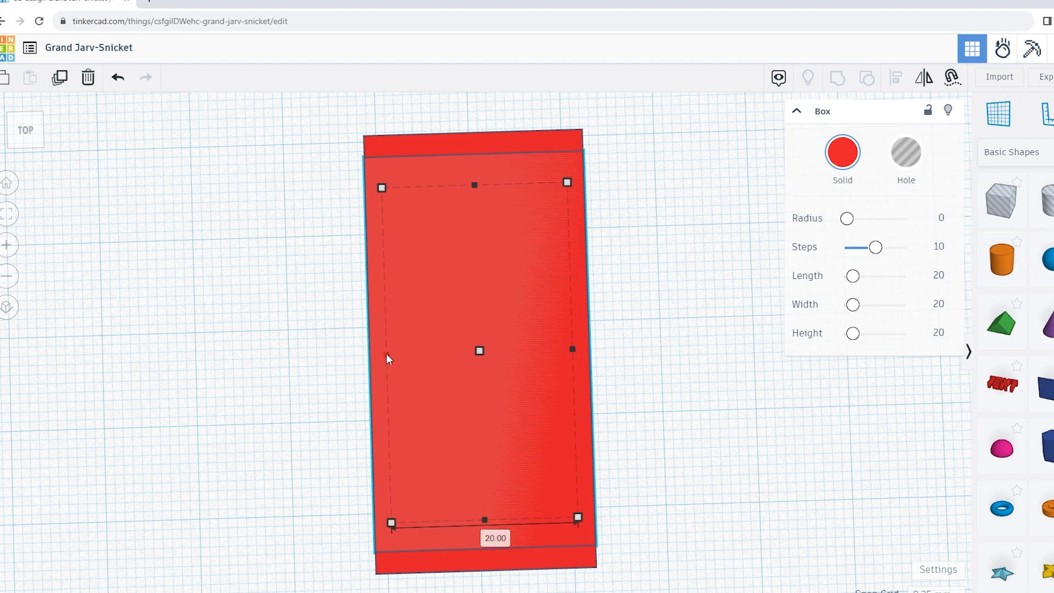
Narrow the copied box to 16 mm by pulling both long sides inward by 2 mm each.
left_click_drag(386, 353, 405, 357)
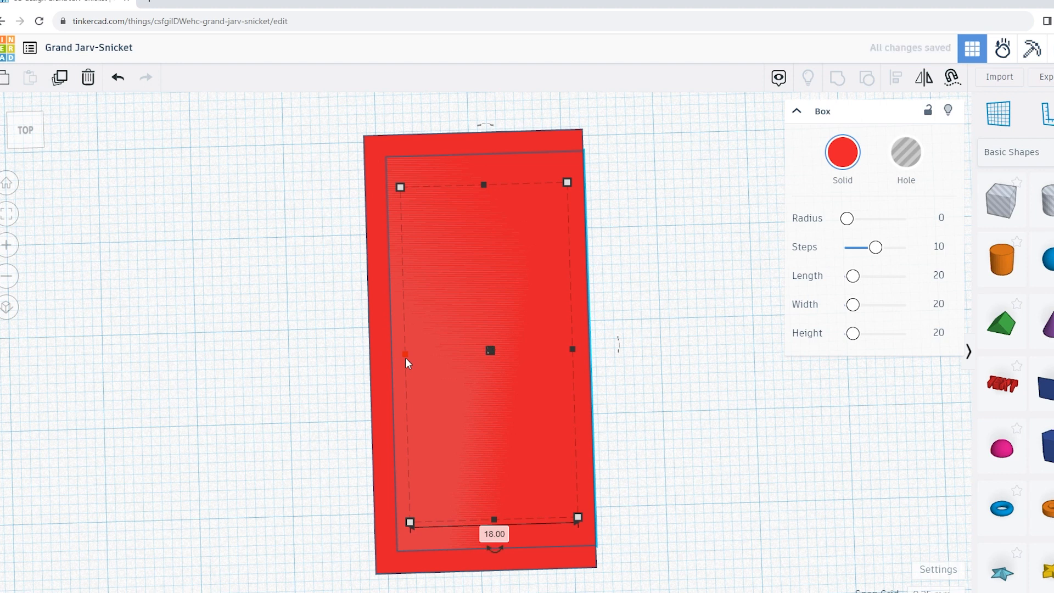
left_click_drag(574, 351, 556, 348)
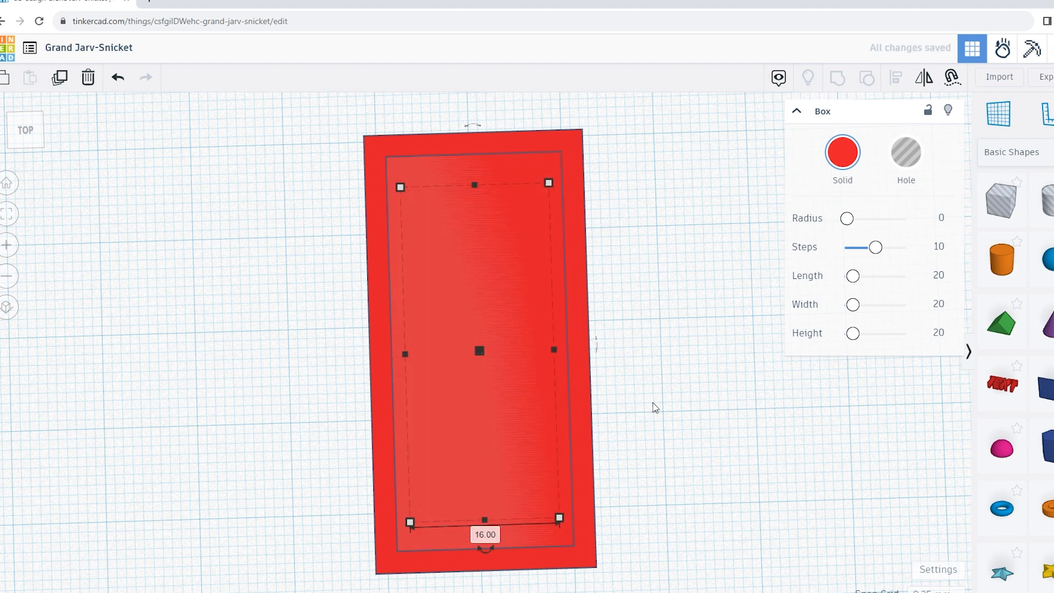
key("ctrl+z")
Raise the height of the inner box to 13 mm so it extends above the outer box.
right_click_drag(653, 402, 347, 314)
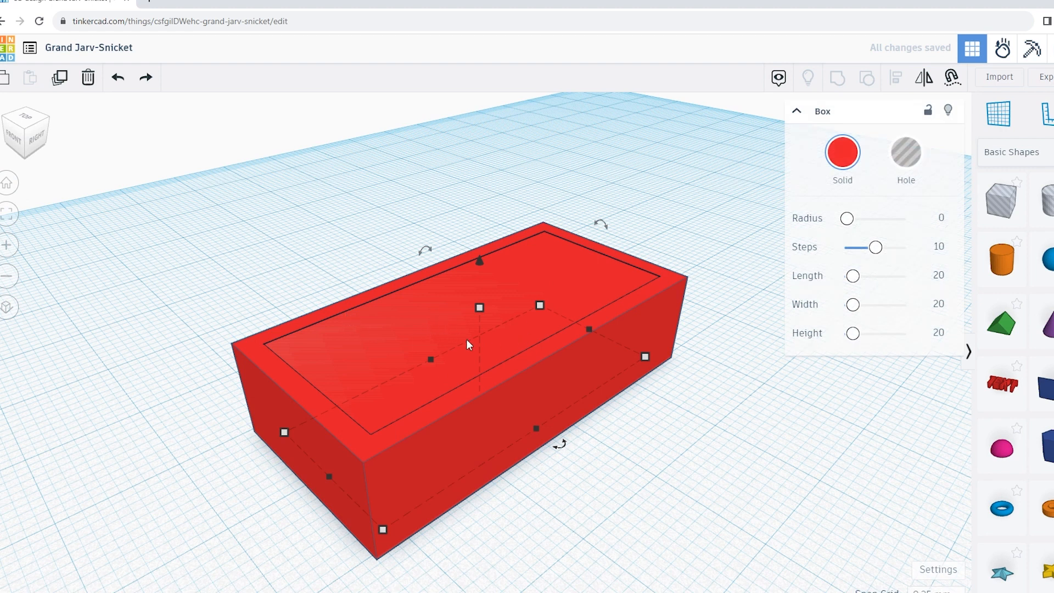
mouse_move(478, 308)
left_click_drag(476, 308, 480, 278)
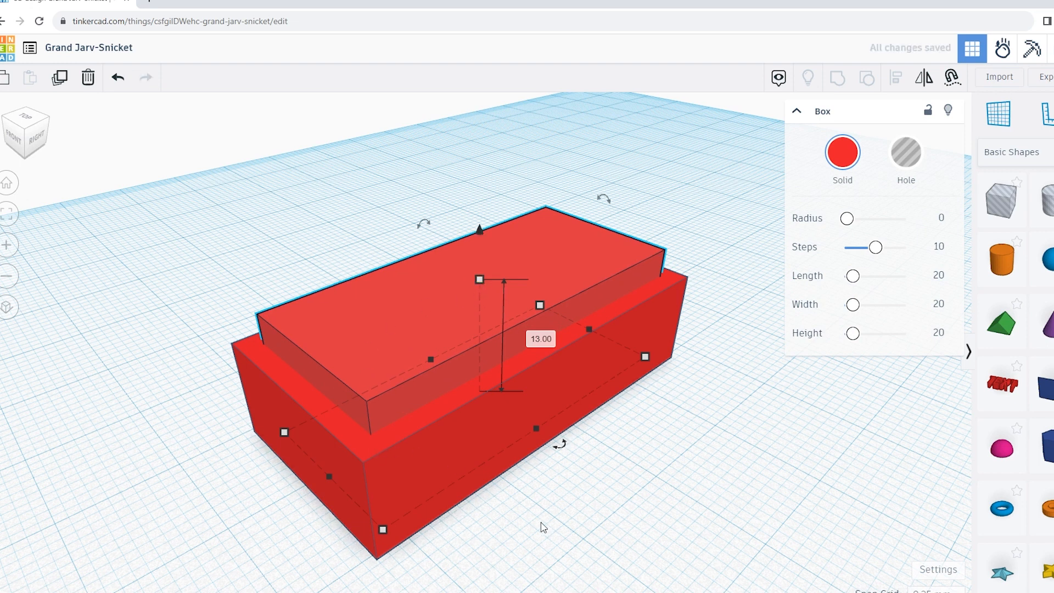
right_click_drag(488, 526, 510, 584)
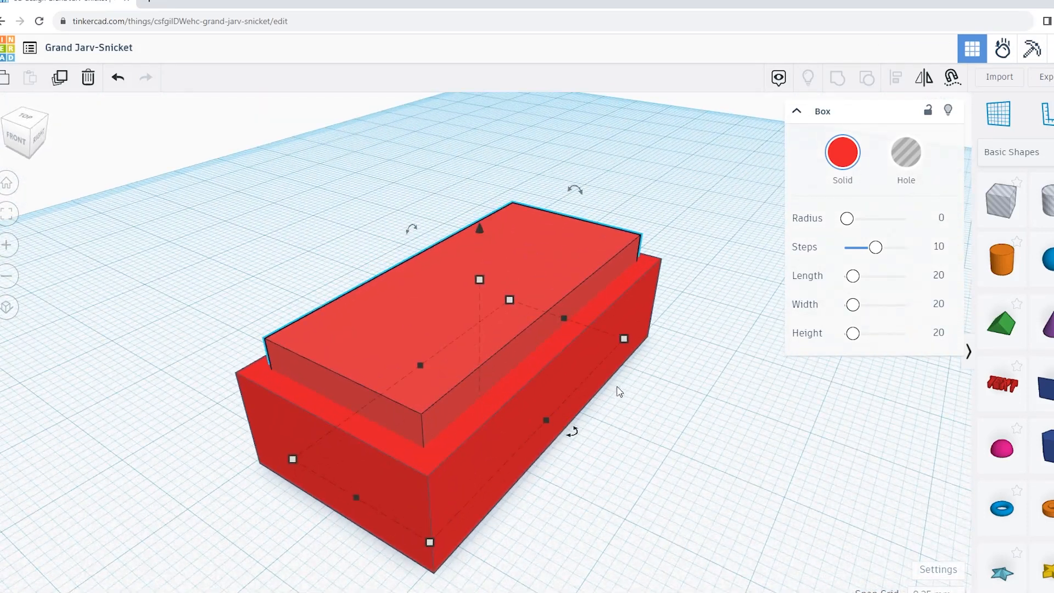
Turn the inner box into a hole and group it with the outer box to cut out the interior.
left_click(906, 158)
mouse_move(595, 344)
right_mouse_down()
mouse_move(681, 405)
mouse_move(605, 357)
right_mouse_up()
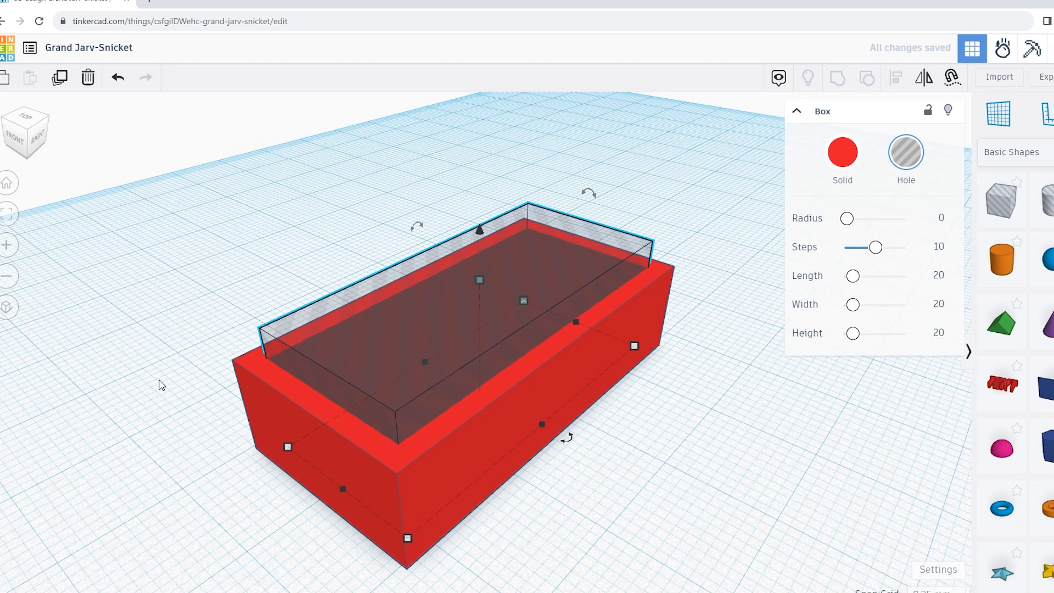
left_click_drag(132, 441, 459, 278)
left_click_drag(405, 314, 448, 288)
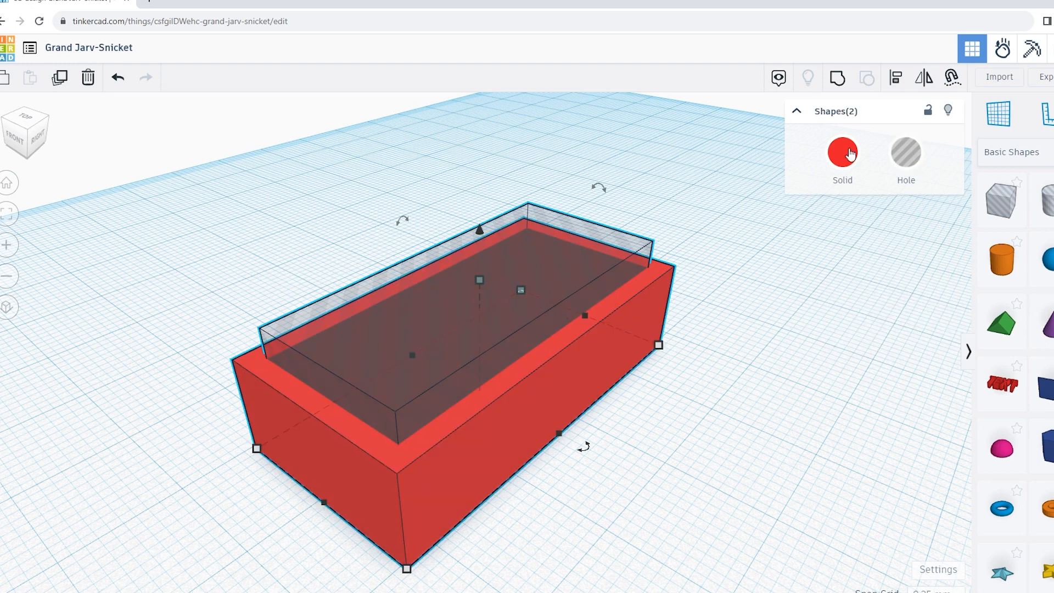
left_click(843, 88)
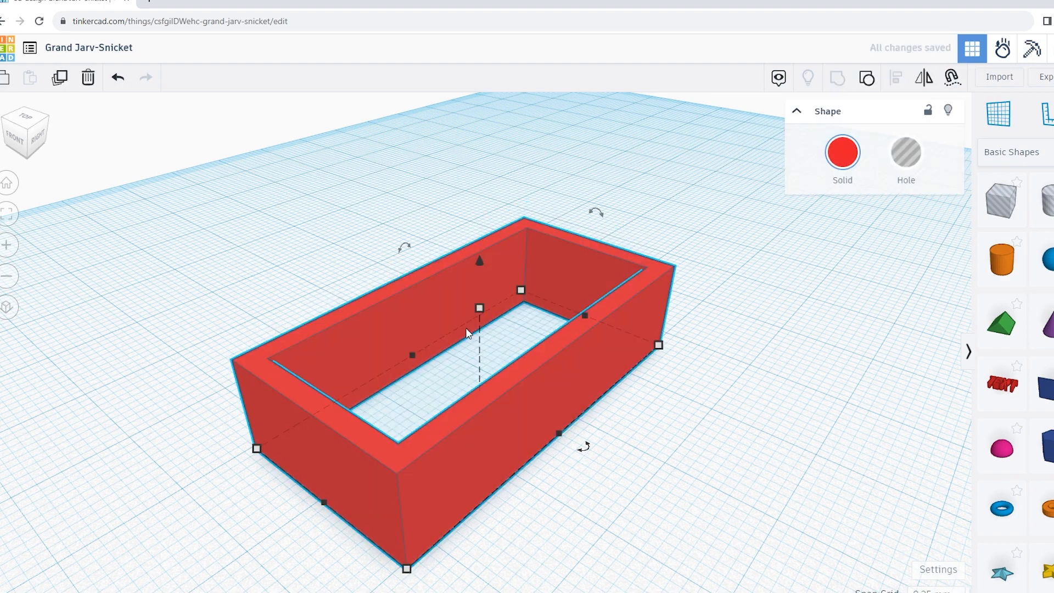
Place a second red solid box on the workplane beside the hollow frame.
right_click_drag(442, 341, 493, 348)
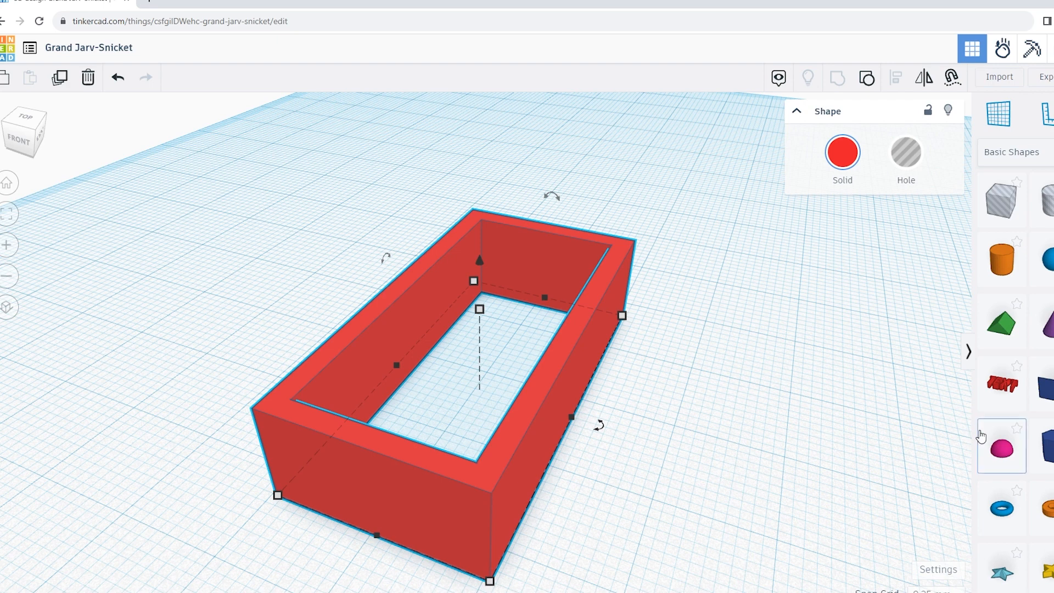
right_click_drag(850, 437, 871, 406)
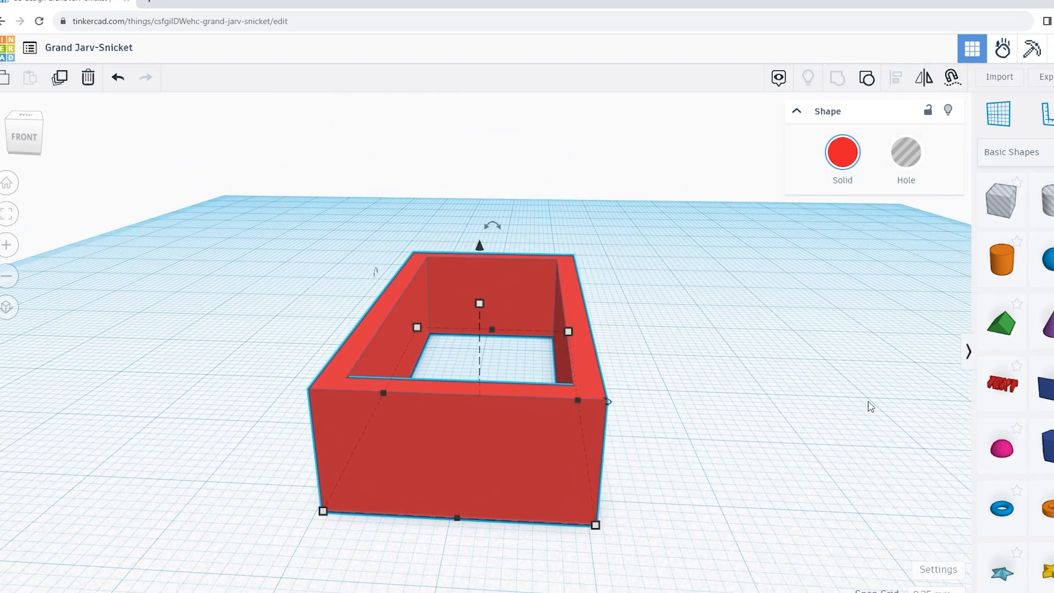
left_click(826, 402)
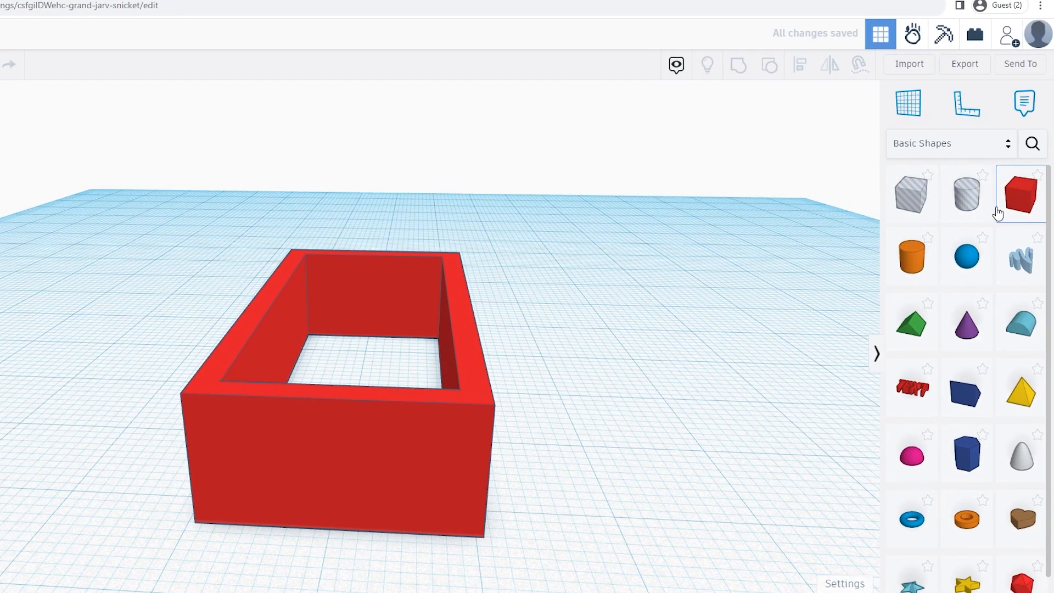
left_click_drag(997, 212, 703, 451)
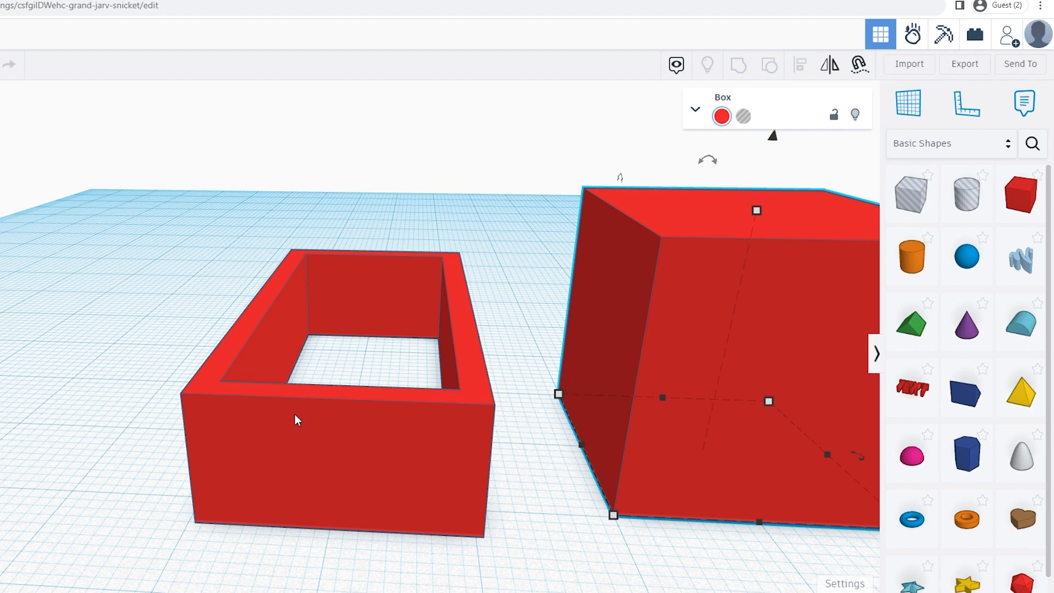
scroll(418, 351, "down", 3)
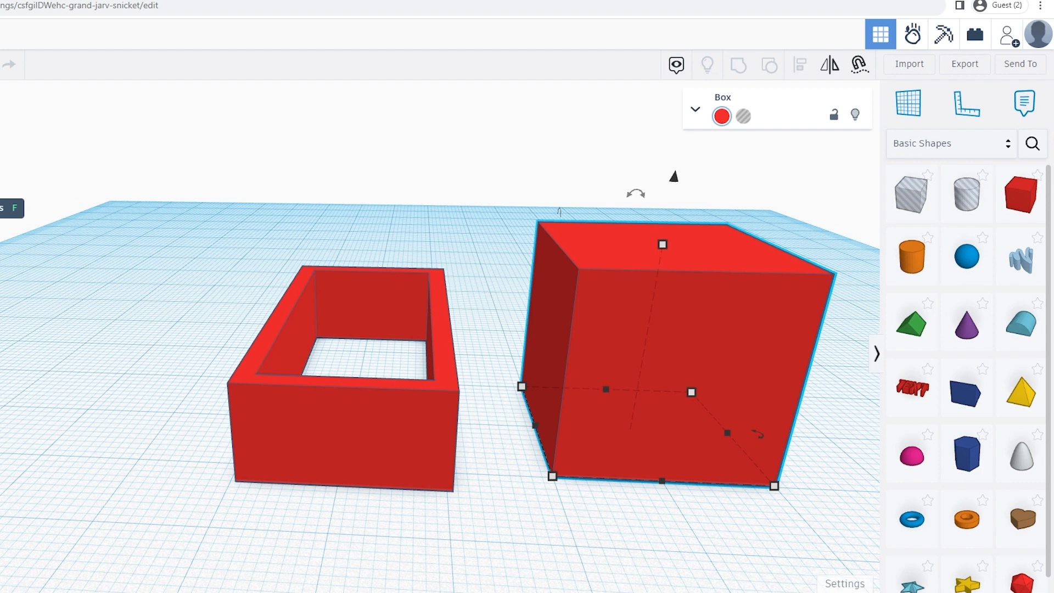
key("f")
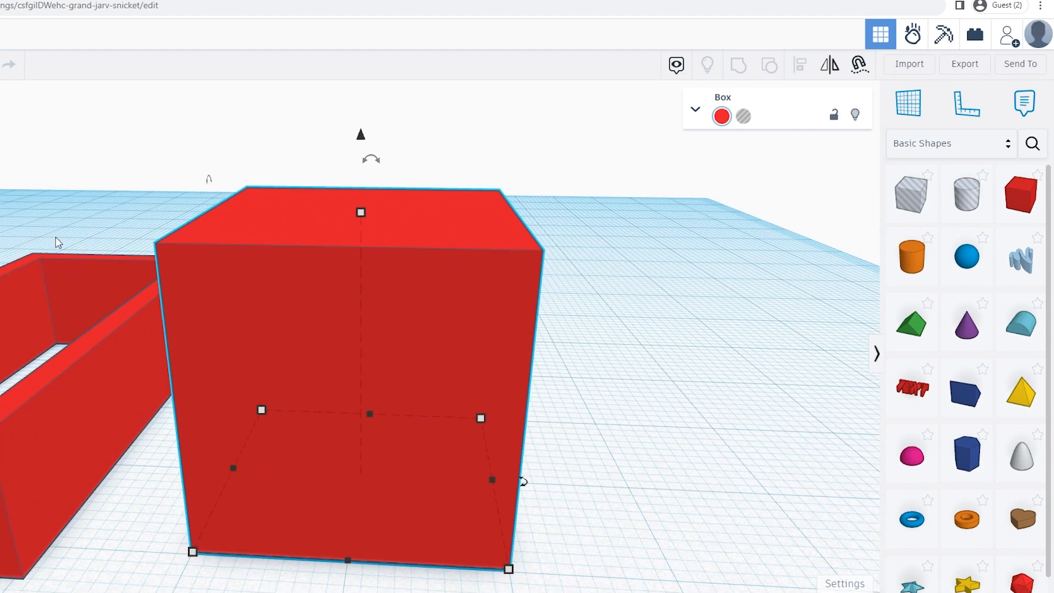
scroll(377, 355, "down", 2)
right_click_drag(378, 355, 331, 371)
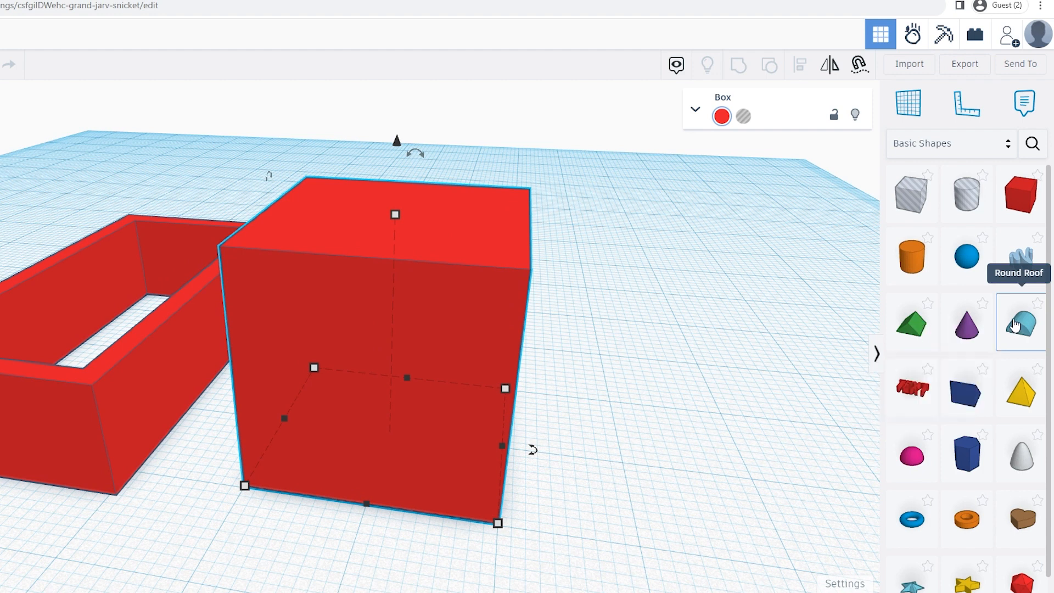
Place a Round Roof shape on the top face of the second box.
left_click_drag(1014, 325, 413, 212)
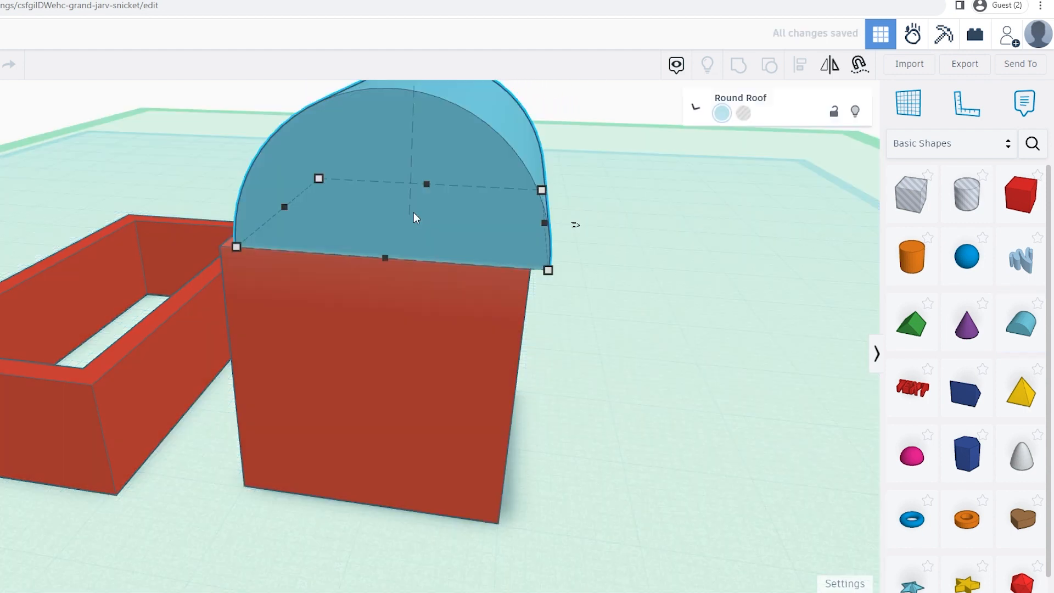
left_click(662, 404)
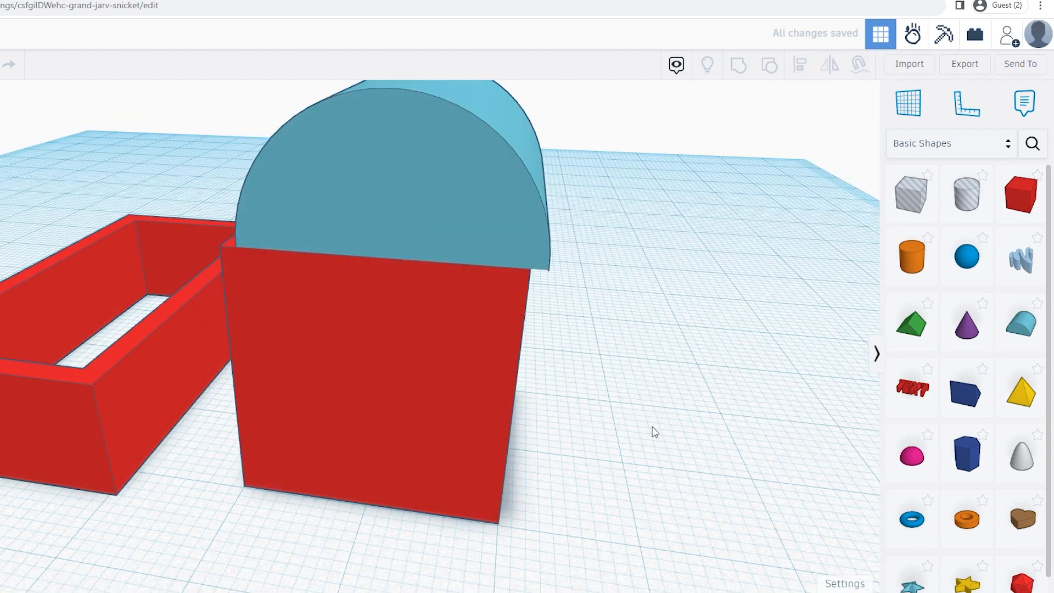
right_click_drag(555, 371, 682, 367)
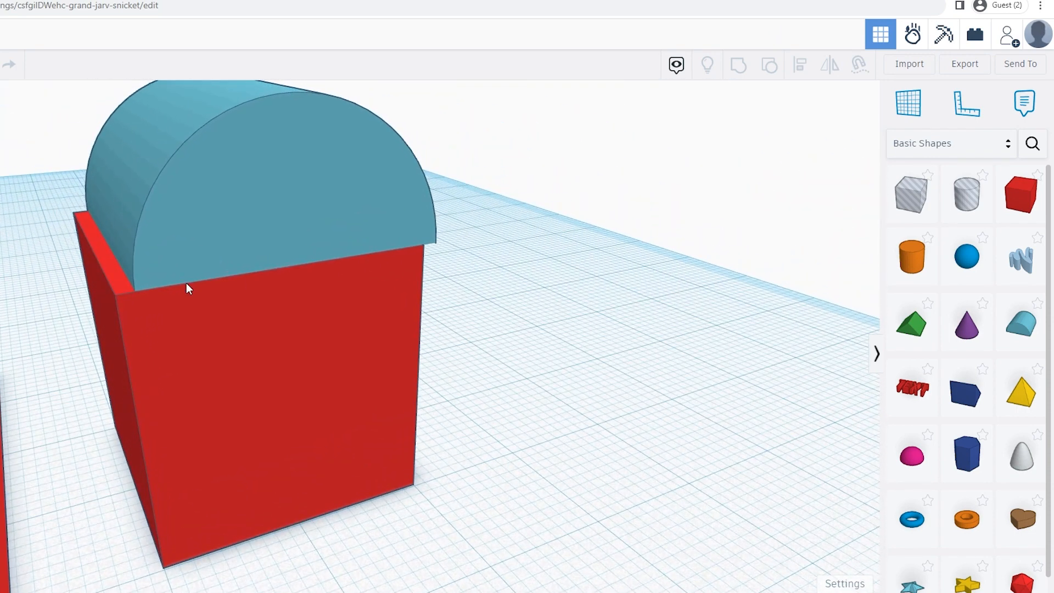
right_click_drag(440, 327, 490, 390)
right_click_drag(285, 392, 381, 440)
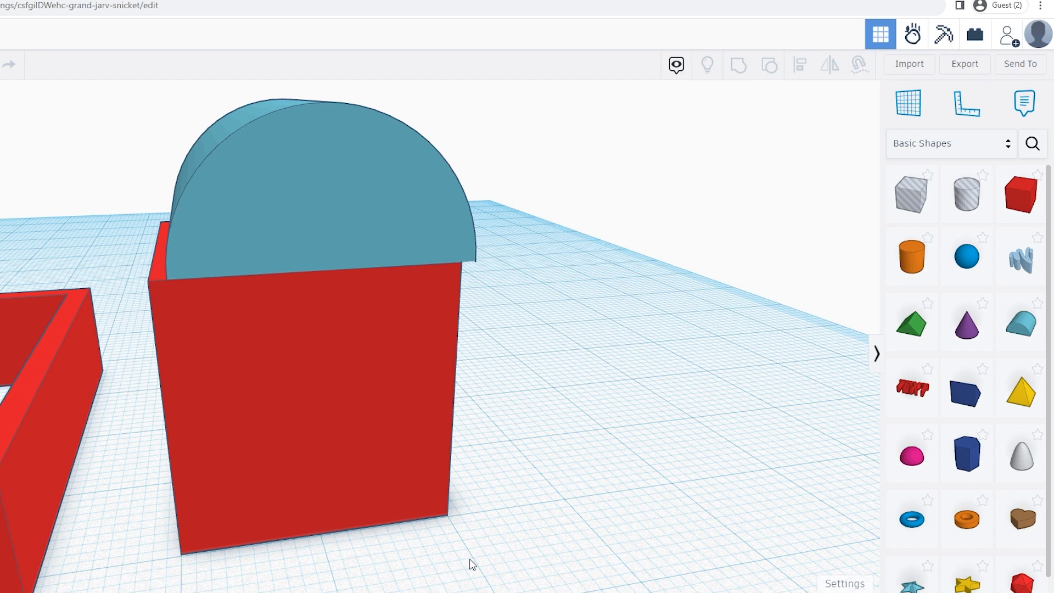
Try to align the round roof and the second box at their vertical centres.
left_click_drag(506, 532, 394, 229)
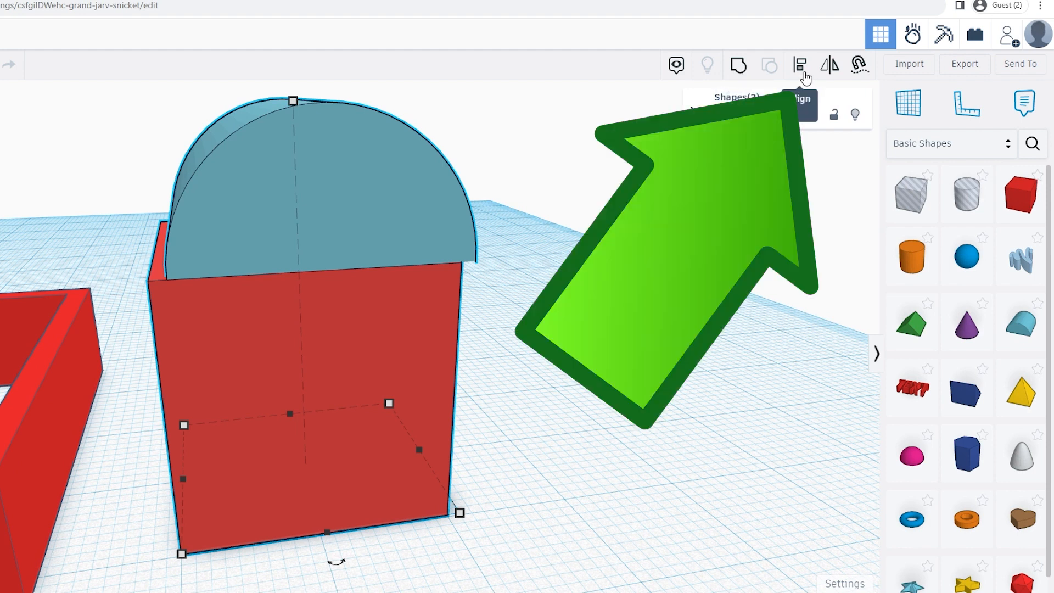
left_click(805, 76)
right_click_drag(591, 433, 568, 473)
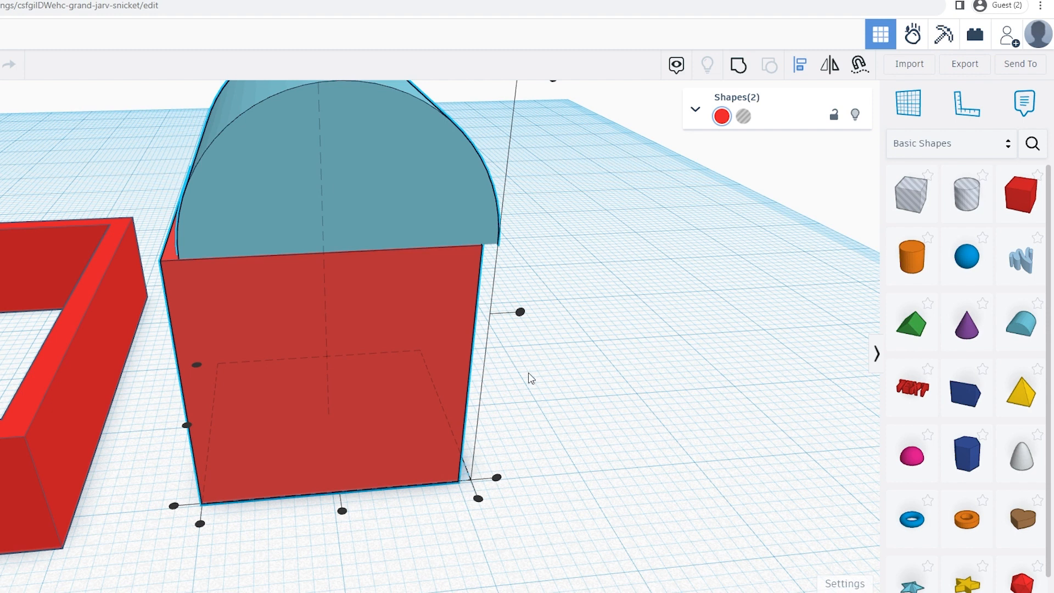
left_click(522, 313)
right_click_drag(445, 289, 458, 307)
key("ctrl+z")
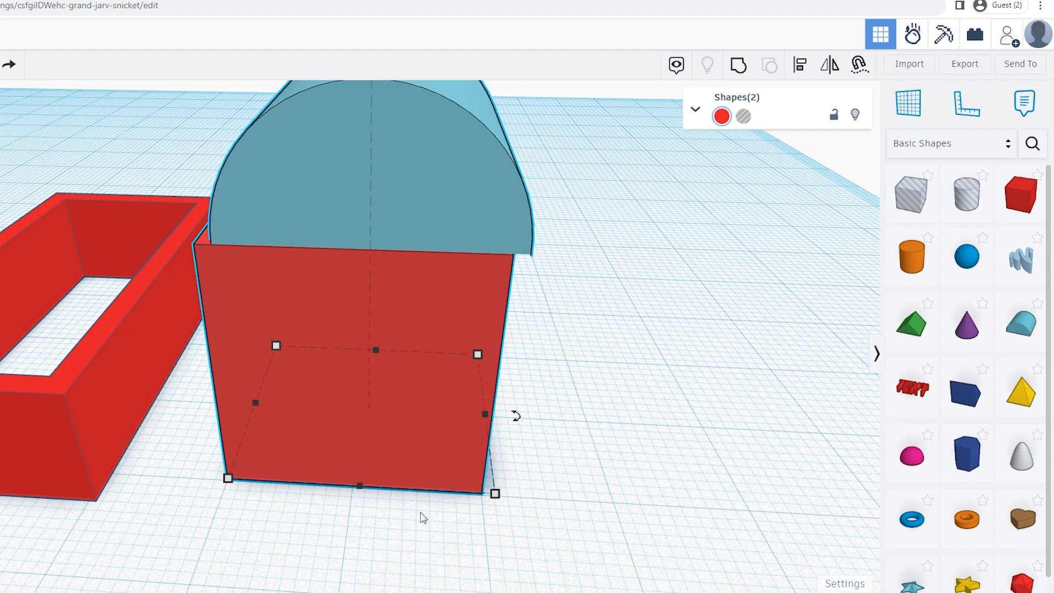
Centre the round roof on the second box along both its width and its depth.
left_click_drag(645, 502, 478, 202)
left_click(802, 66)
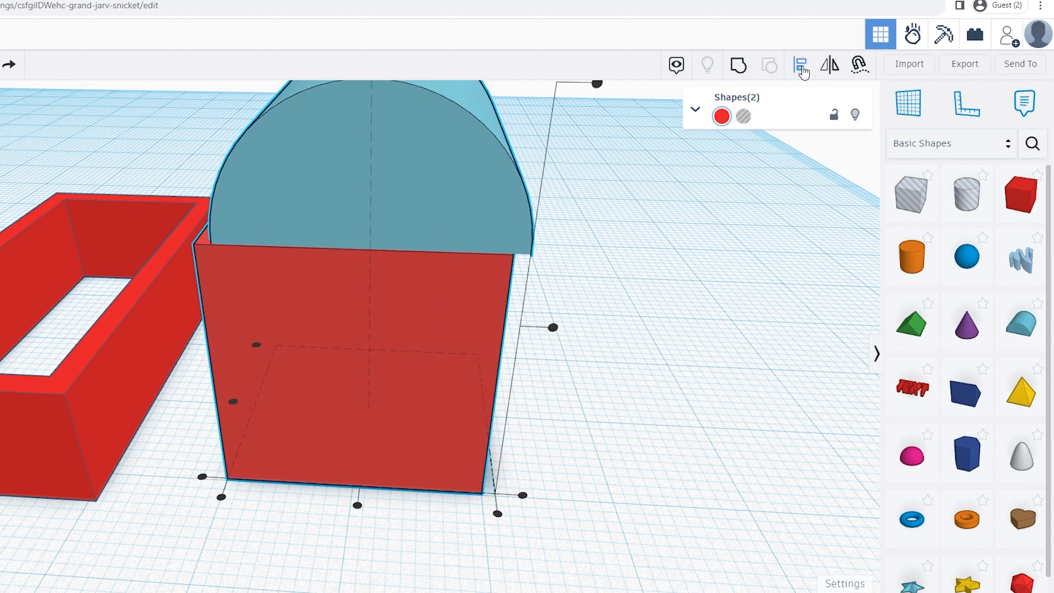
right_click_drag(470, 466, 392, 522)
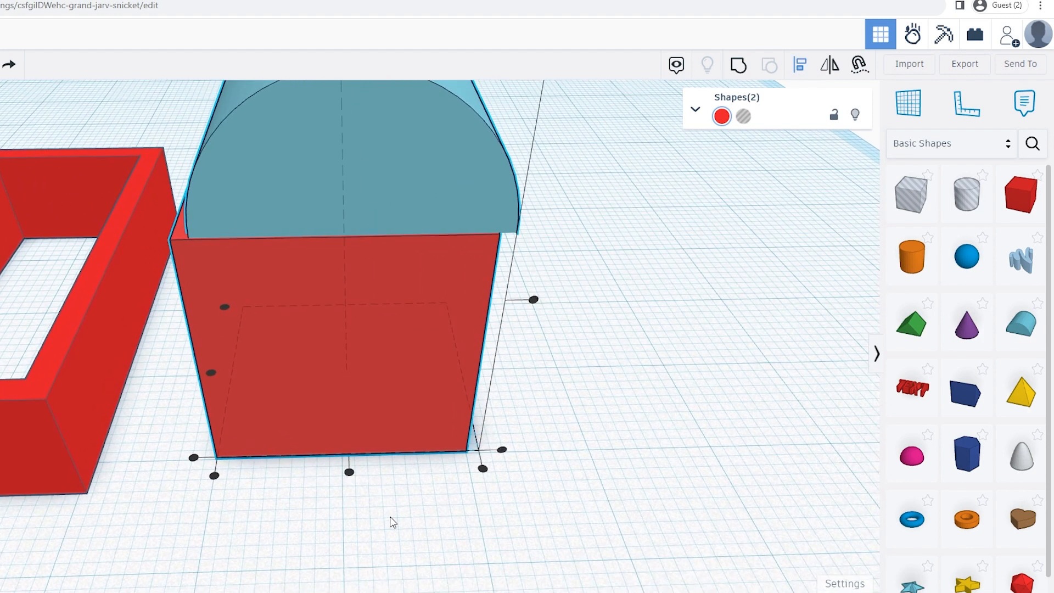
left_click(349, 472)
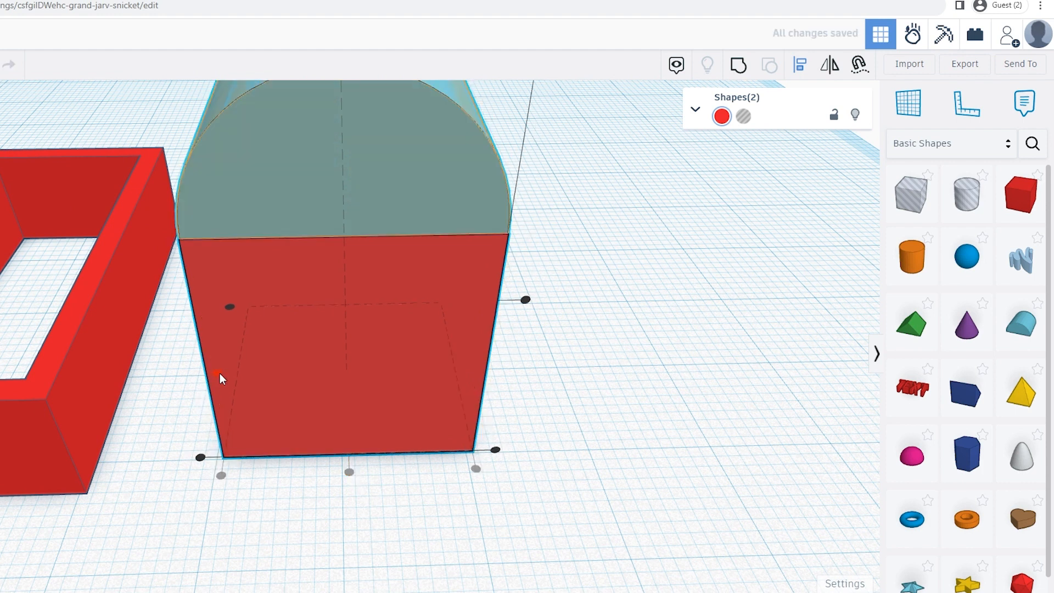
right_click_drag(671, 431, 564, 482)
scroll(571, 473, "down", 2)
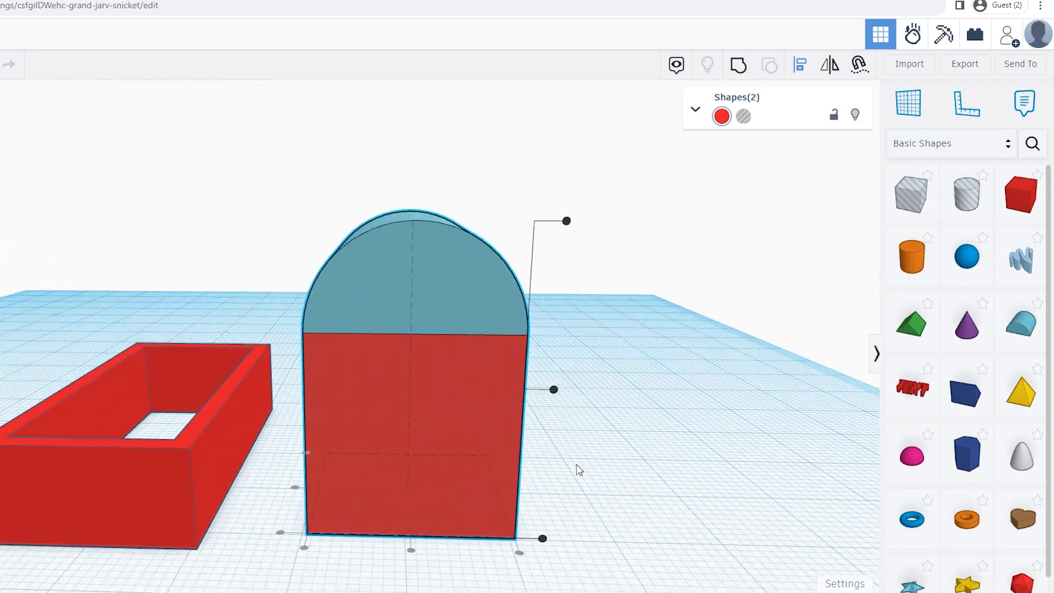
left_click(654, 503)
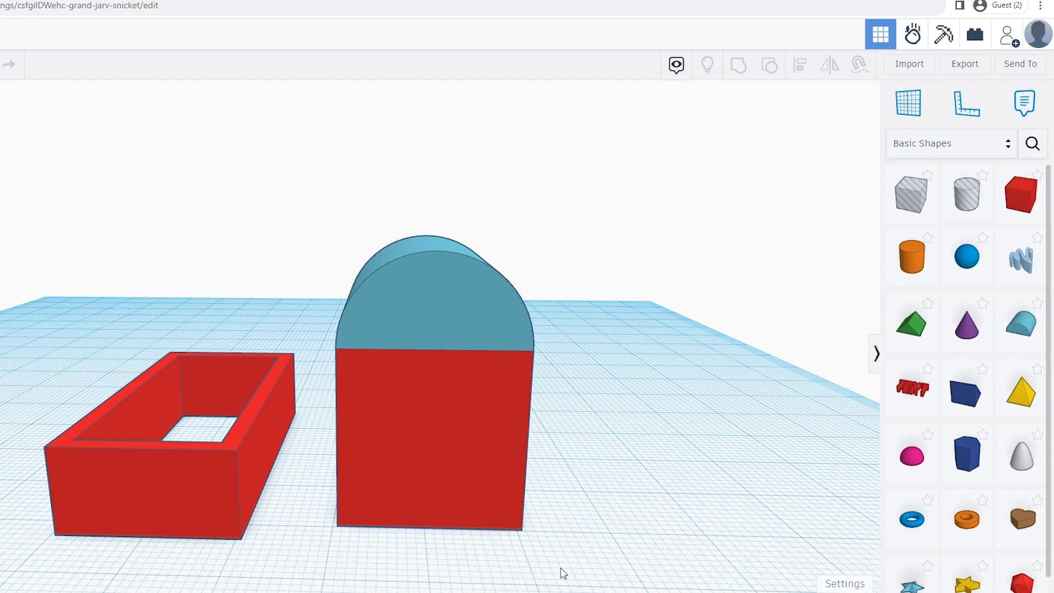
Group the second box and round roof into one arch and move it about 29.79 sideways to the front of the hollow frame.
left_click_drag(580, 556, 376, 207)
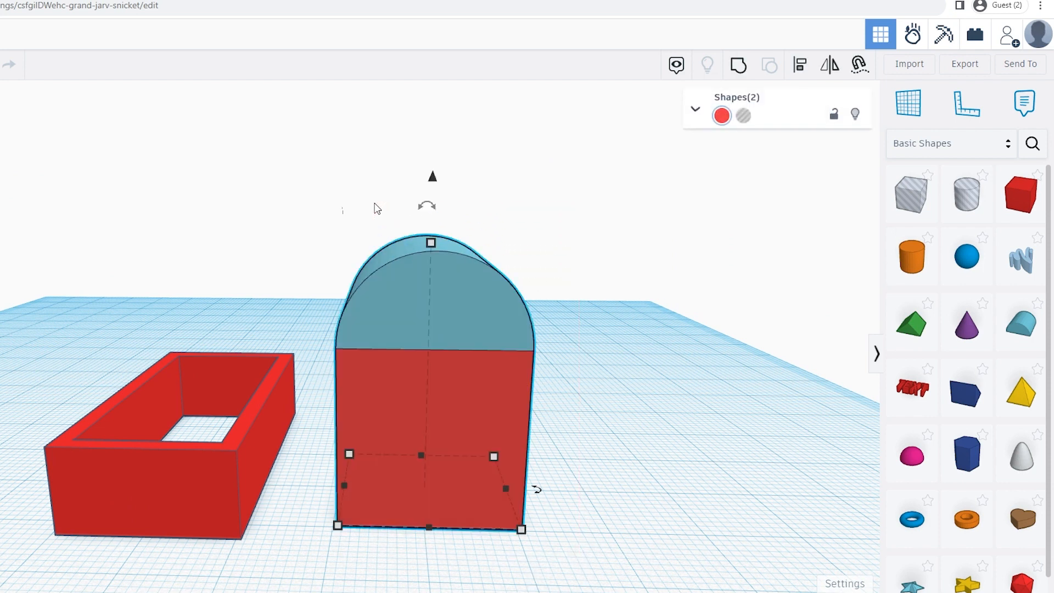
left_click(747, 71)
right_click_drag(647, 403, 316, 467)
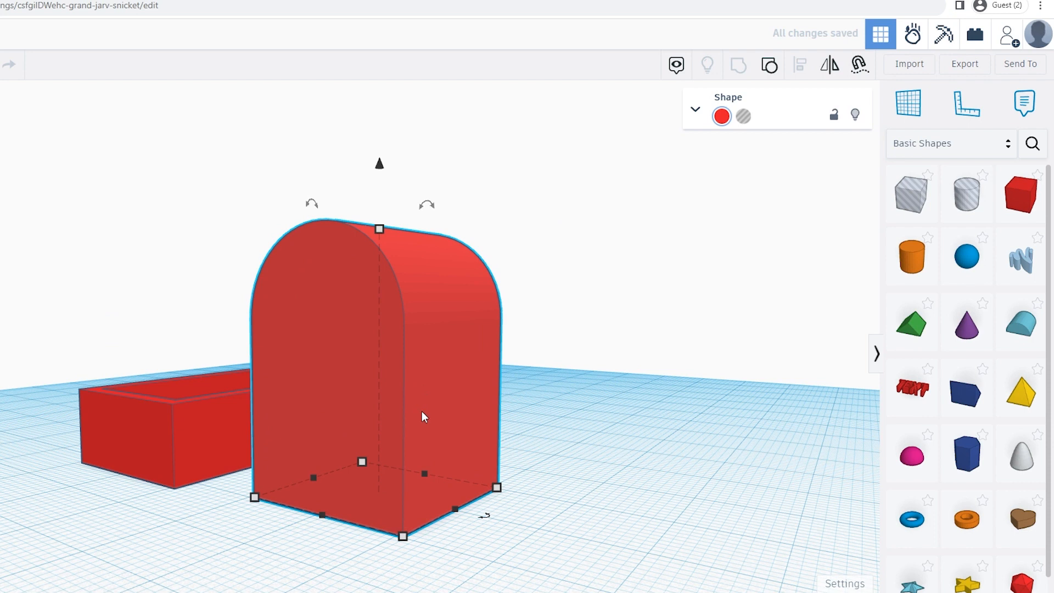
left_click_drag(443, 390, 242, 392)
key("f")
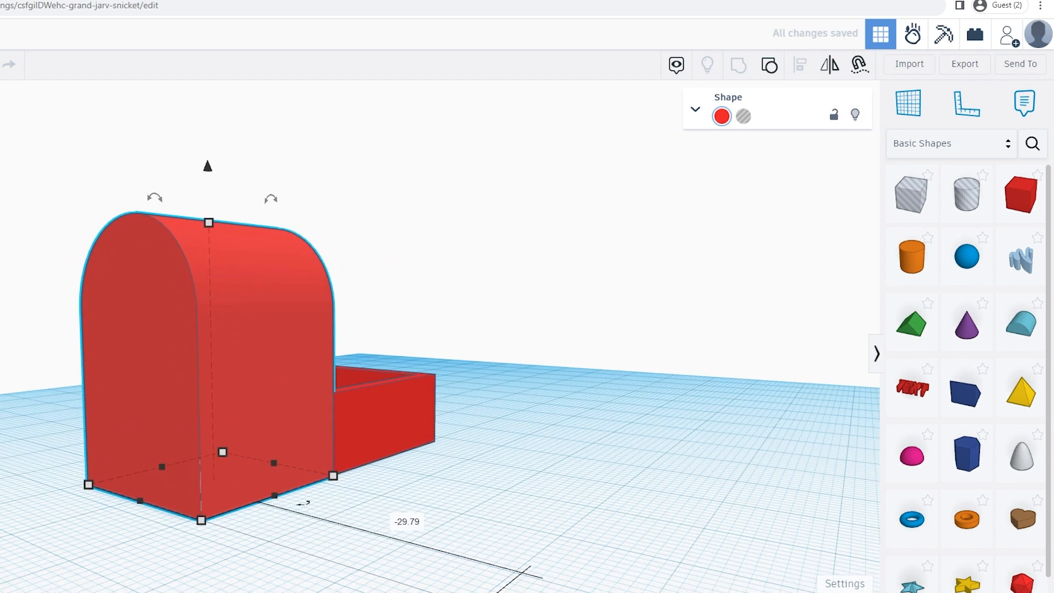
Try to shrink the arch one dimension at a time, reducing its height to 18.25, and undo the resizing.
right_click_drag(351, 415, 460, 416)
left_click_drag(361, 171, 363, 214)
left_click_drag(464, 461, 421, 485)
left_click_drag(328, 214, 329, 325)
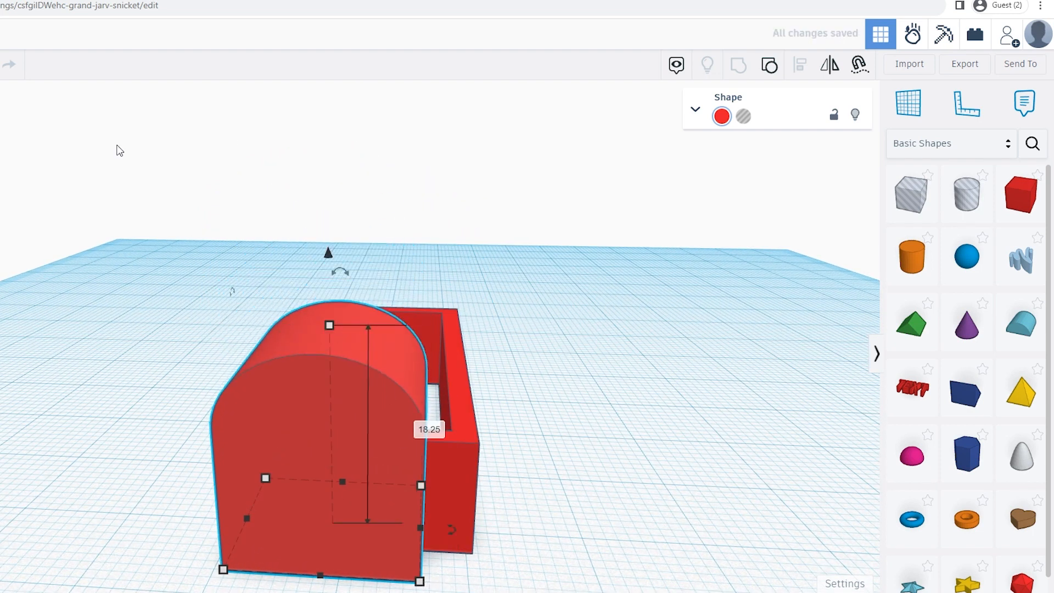
key("ctrl+z")
key("ctrl+z")
key("ctrl+z")
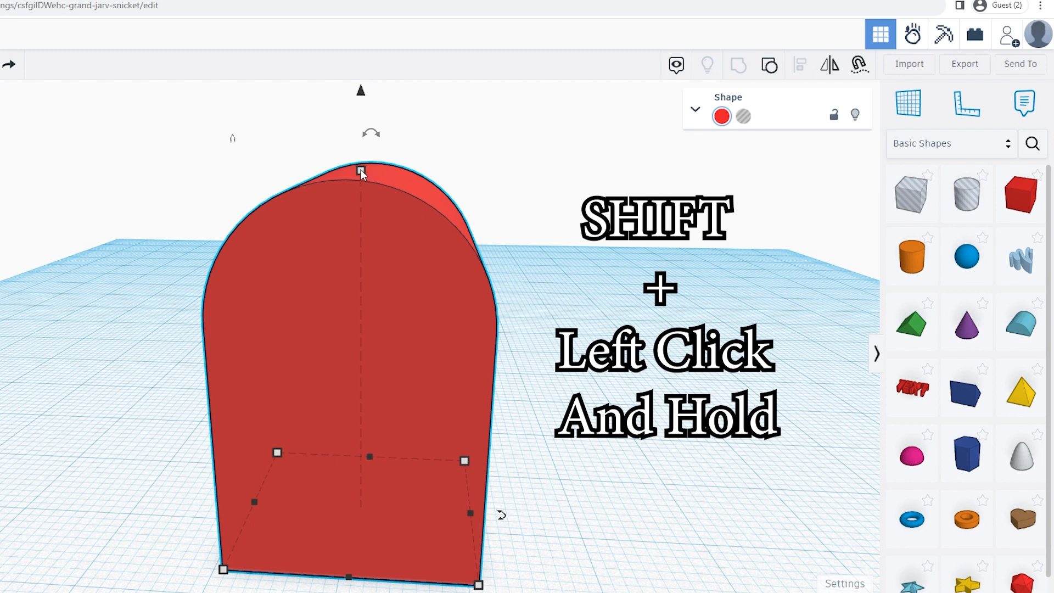
Scale the arch down proportionally to a height of 3.50 at the base of the hollow frame's front wall.
mouse_move(360, 170)
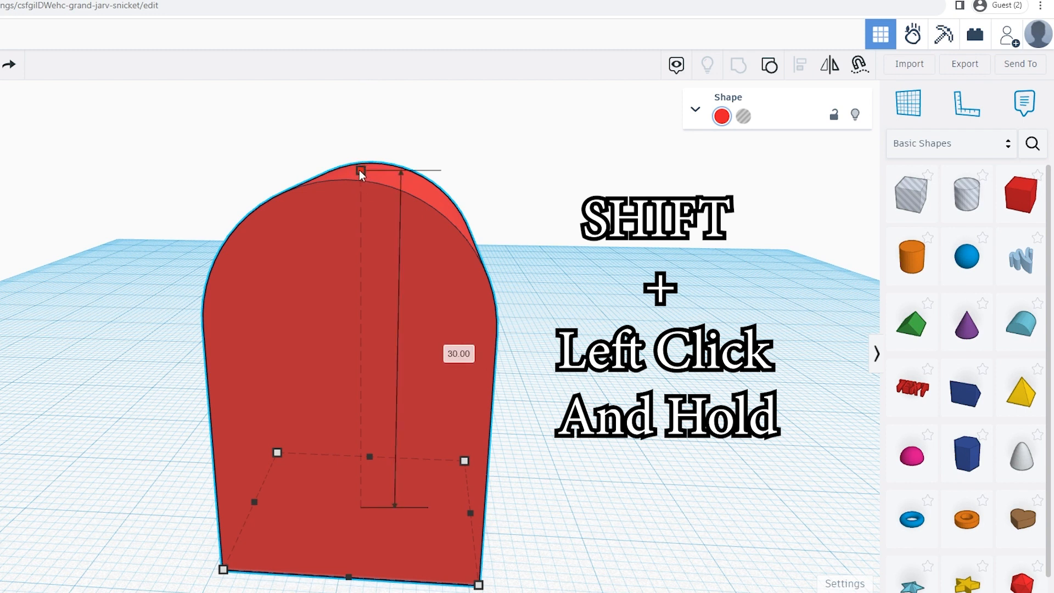
left_click_drag(360, 175, 368, 413, "shift")
left_click_drag(368, 363, 382, 503, "shift")
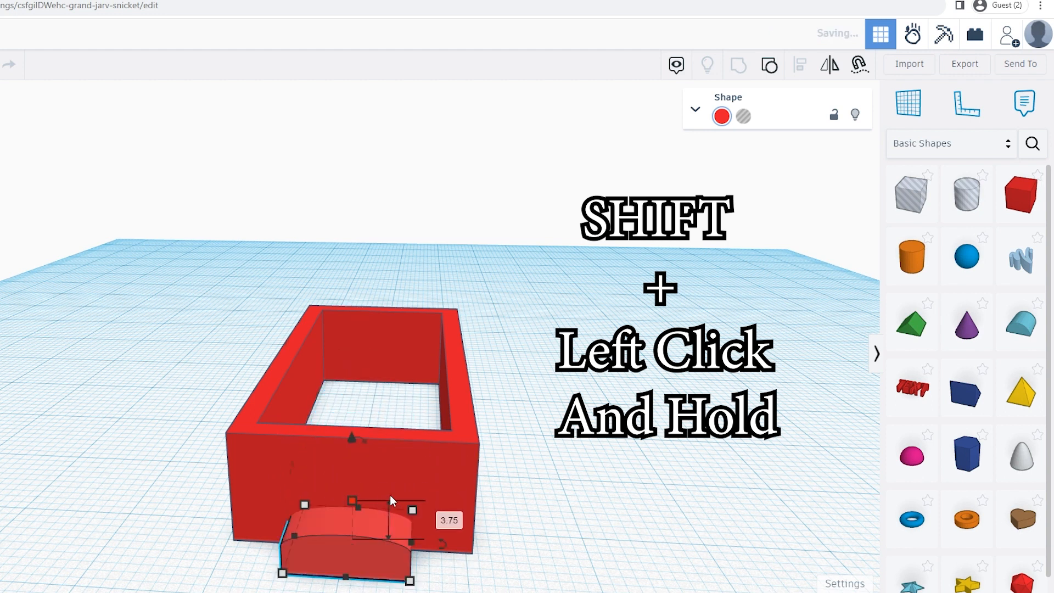
key("ctrl+z")
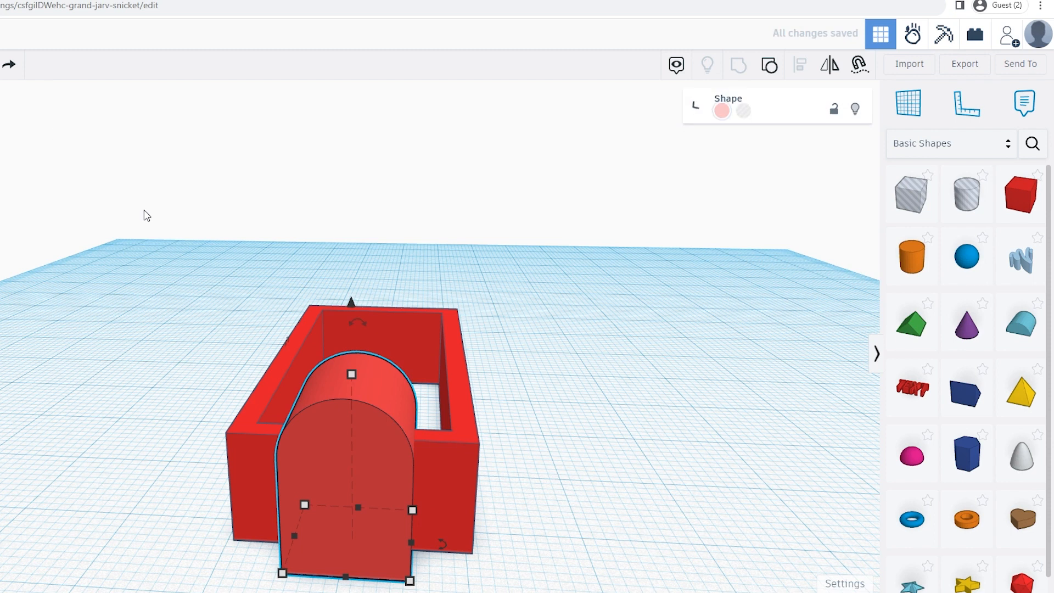
key("ctrl+z")
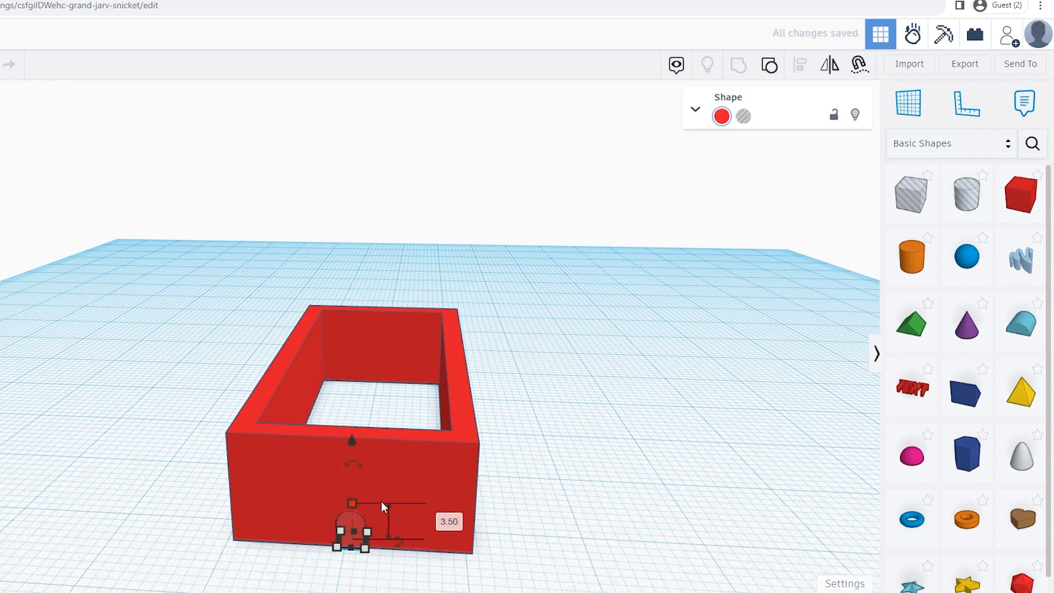
Turn the small arch into a hole and group it with the hollow frame to cut a doorway through the front wall.
scroll(374, 536, "up", 5)
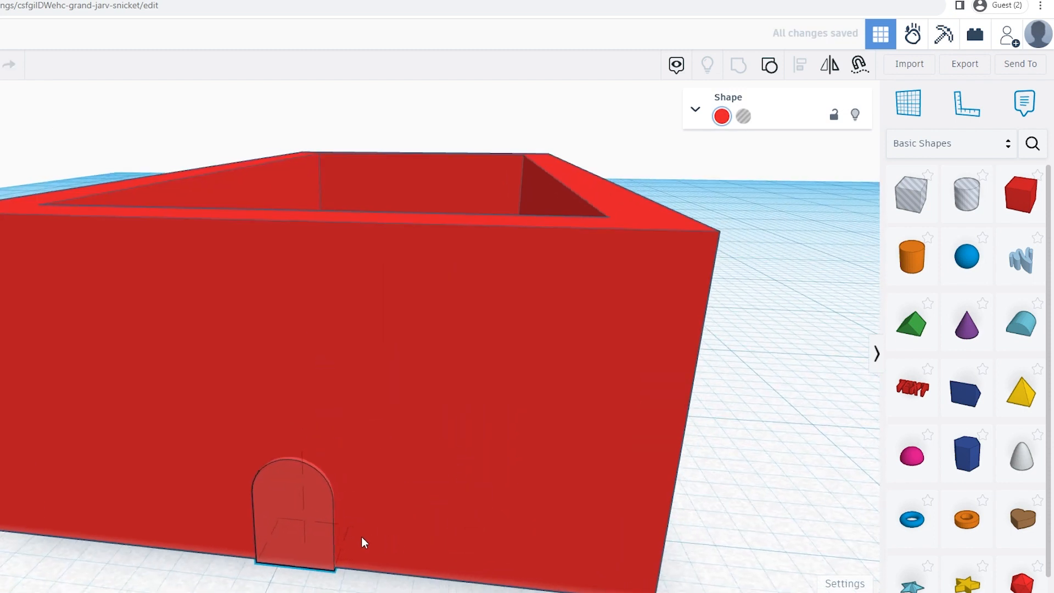
right_click_drag(292, 528, 385, 468)
scroll(319, 535, "down", 5)
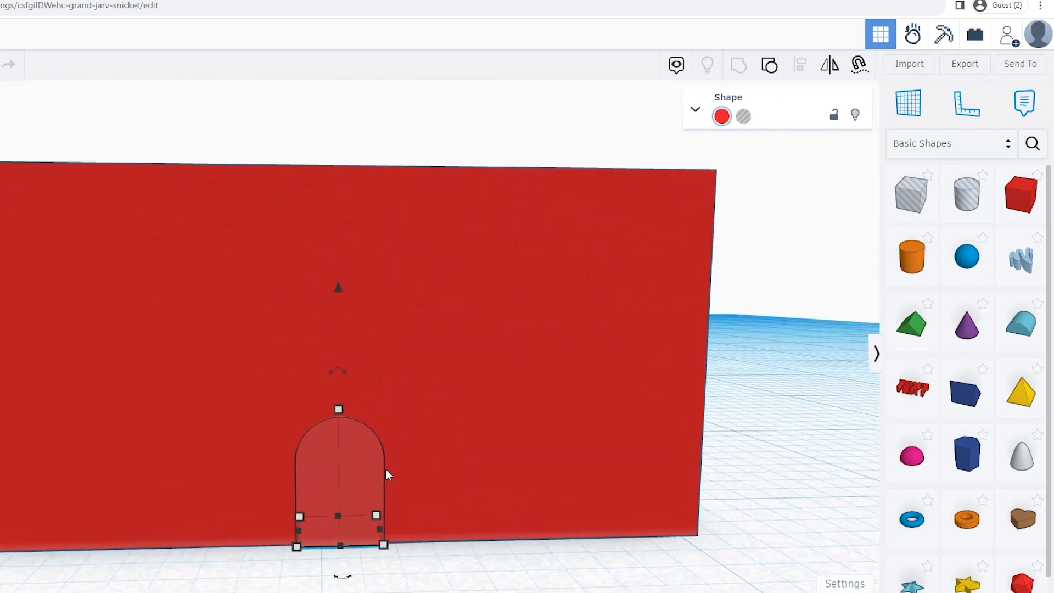
left_click(722, 115)
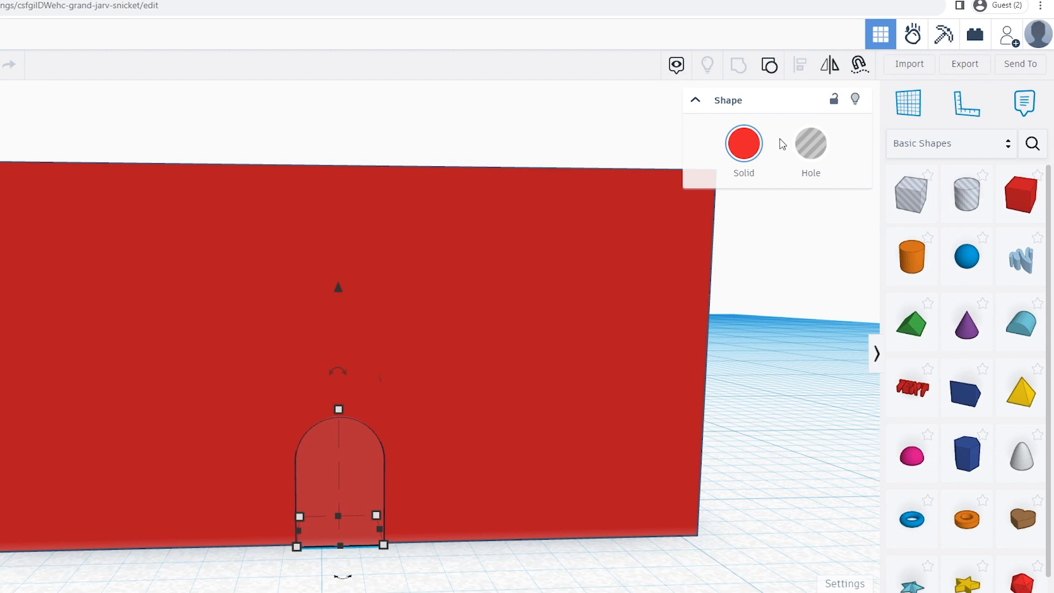
left_click(811, 143)
left_click(669, 253, "shift")
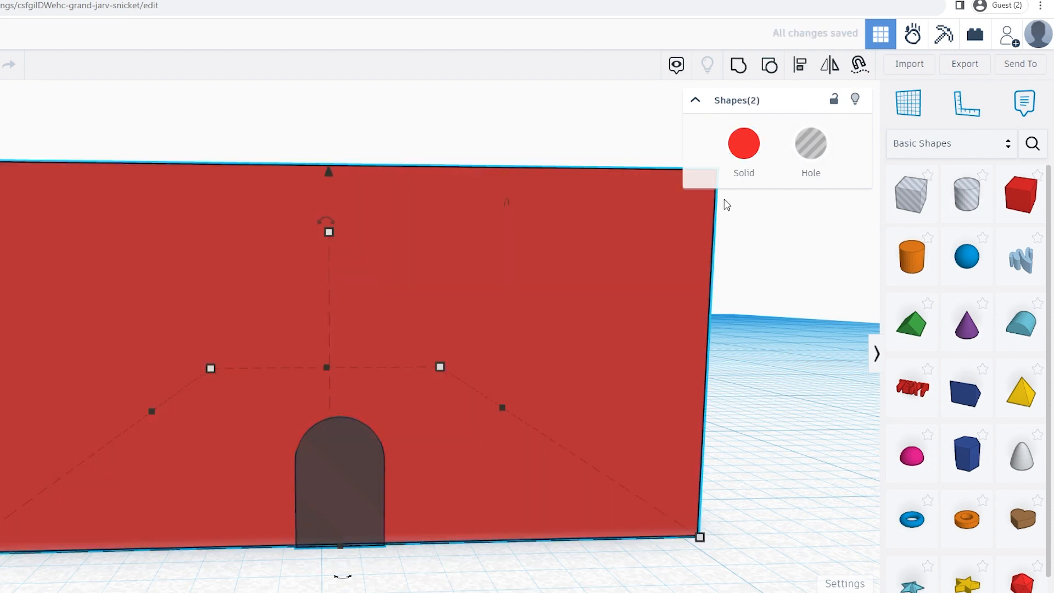
left_click(739, 66)
right_click_drag(420, 508, 466, 484)
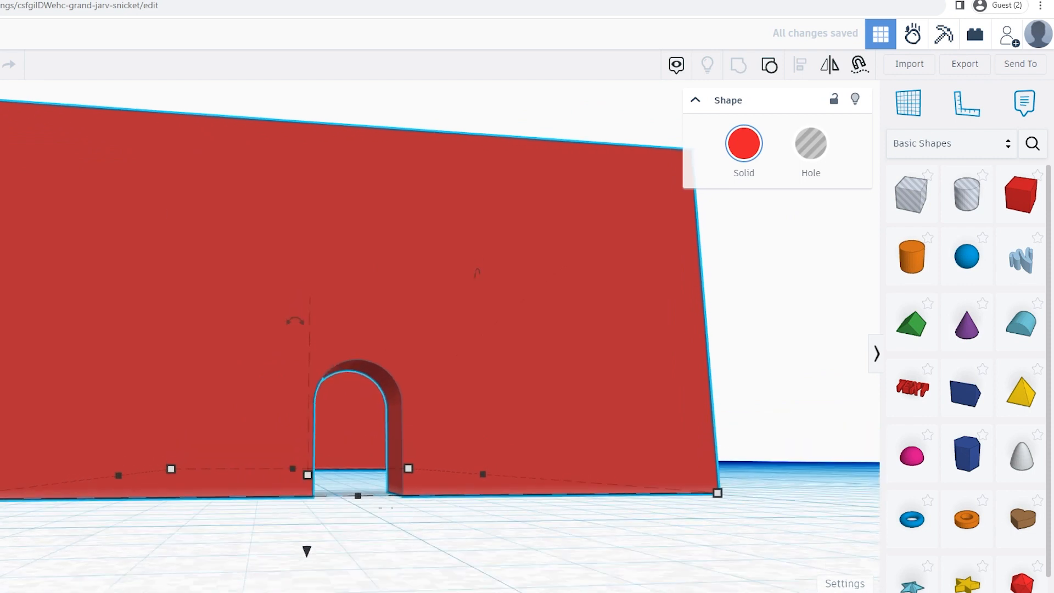
Undo the doorway grouping and the arch's conversion to a hole.
left_click(2, 64)
scroll(416, 460, "up", 3)
right_click_drag(467, 482, 388, 521)
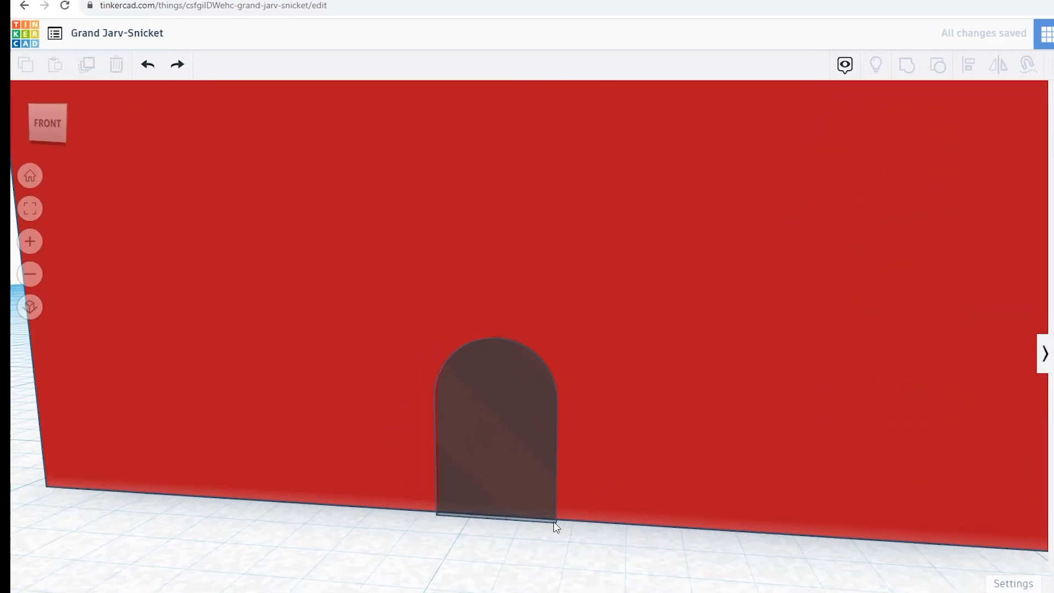
left_click(158, 65)
right_click_drag(569, 489, 467, 337)
right_click_drag(586, 532, 510, 427)
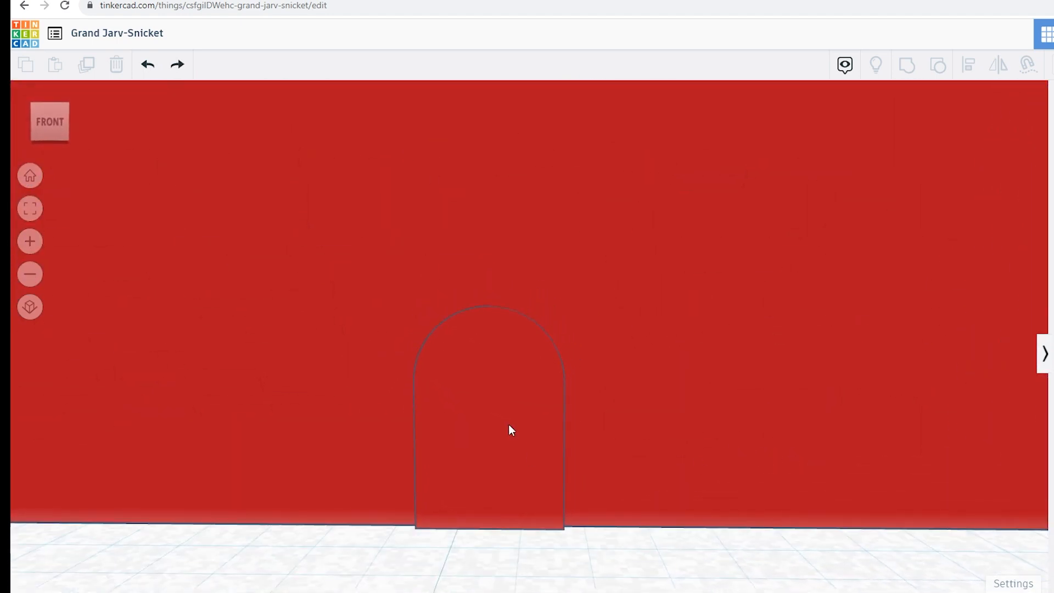
Check from below that the small solid arch protrudes on both sides of the wall, and duplicate it in place.
left_click(509, 427)
left_click(30, 212)
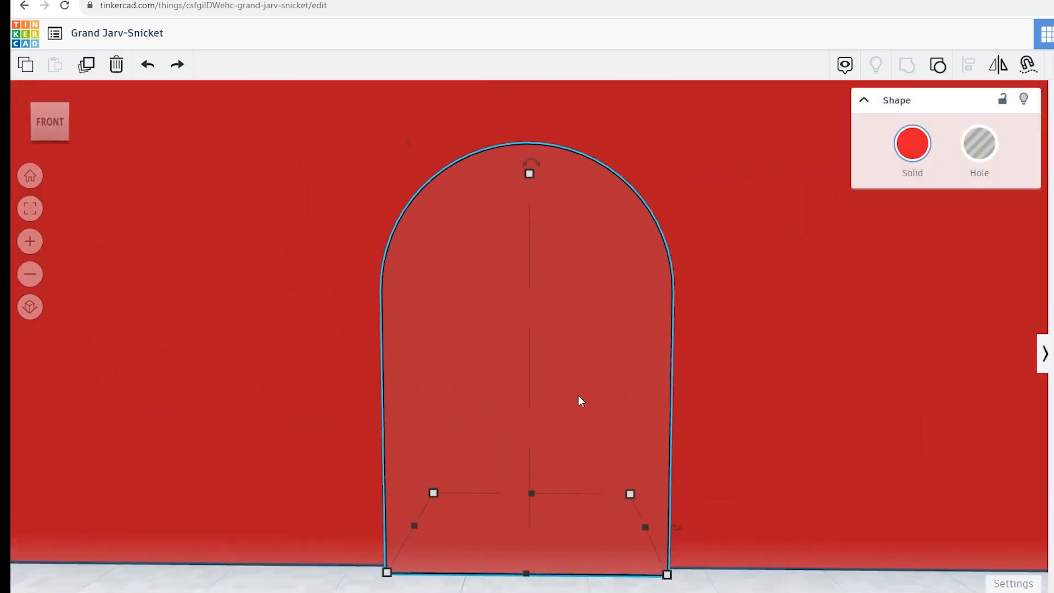
right_click_drag(603, 489, 588, 299)
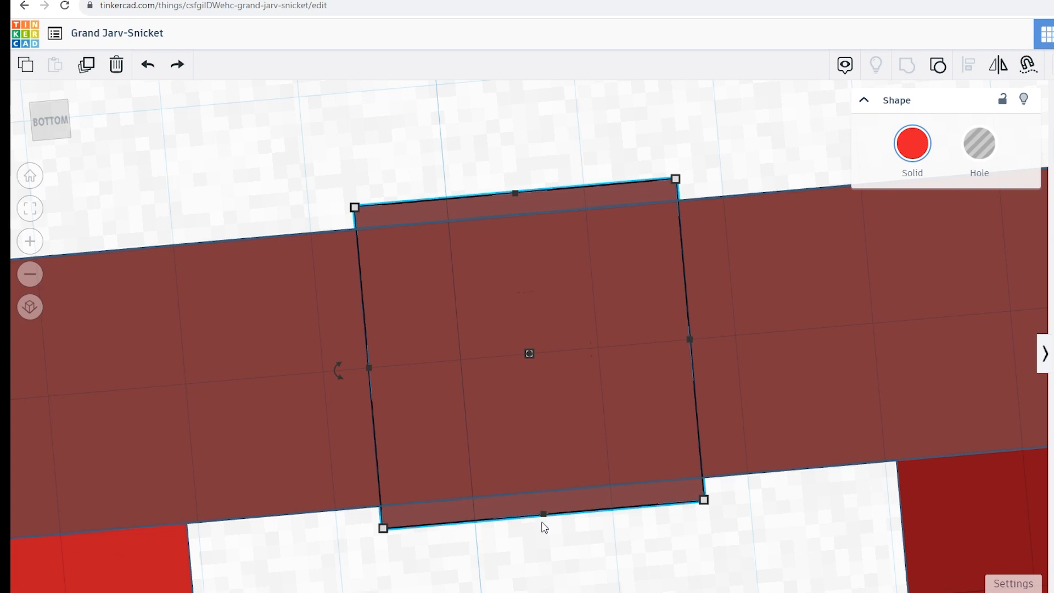
right_click_drag(690, 417, 782, 530)
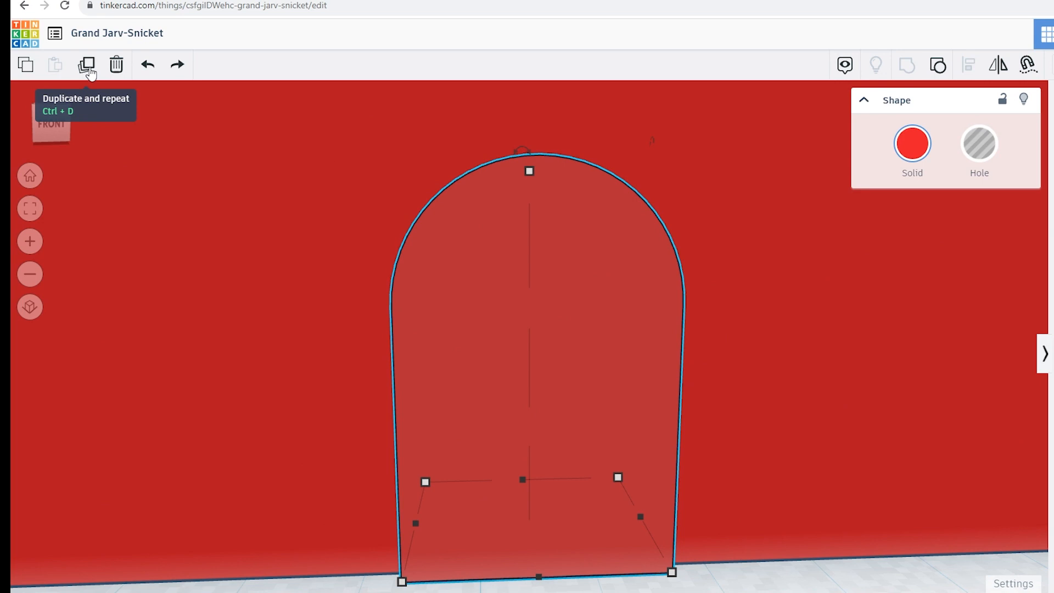
left_click(87, 64)
Narrow the arch copy slightly from both sides and lower its top to leave a door-frame border inside the original arch.
left_click_drag(660, 434, 643, 427)
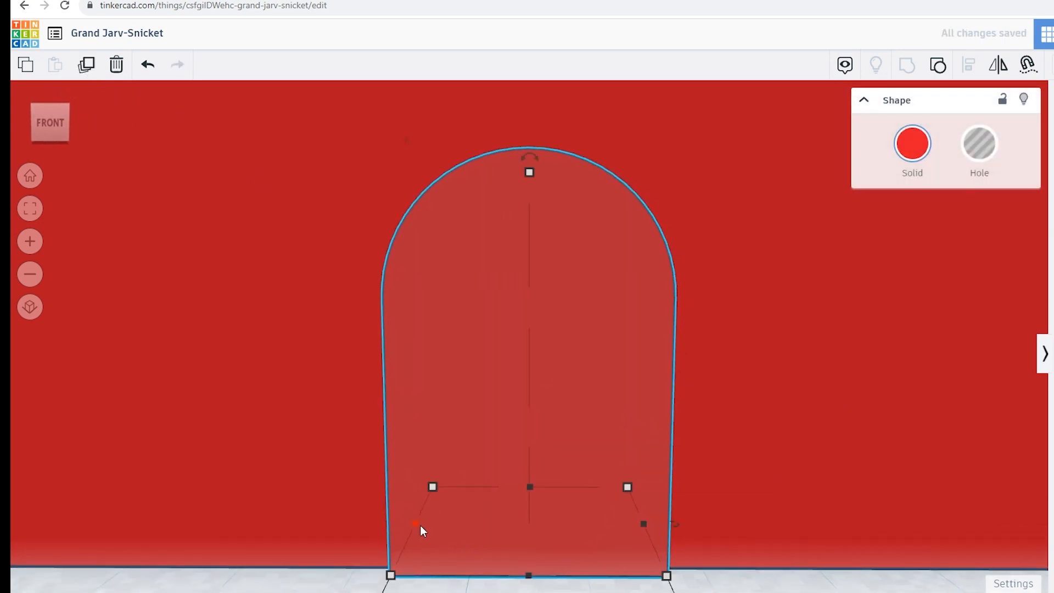
left_click_drag(420, 525, 430, 525)
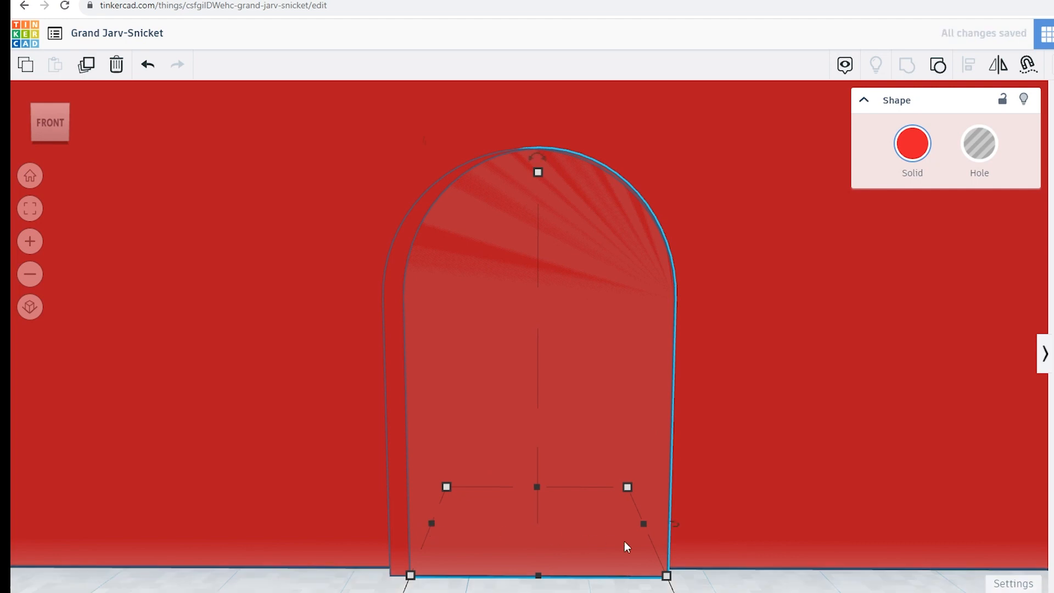
left_click_drag(641, 528, 630, 529)
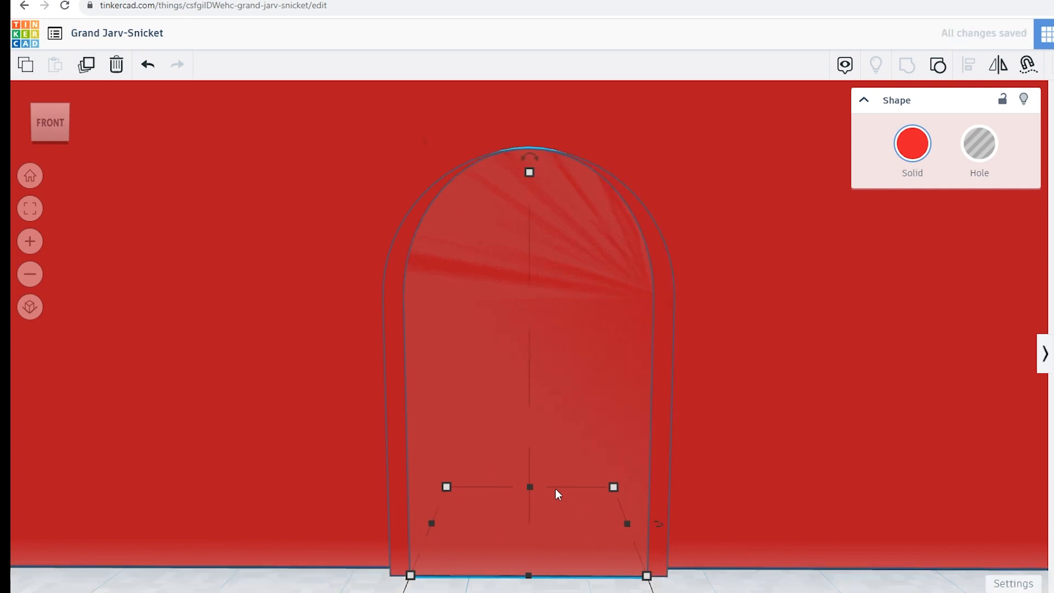
right_click_drag(560, 273, 528, 281)
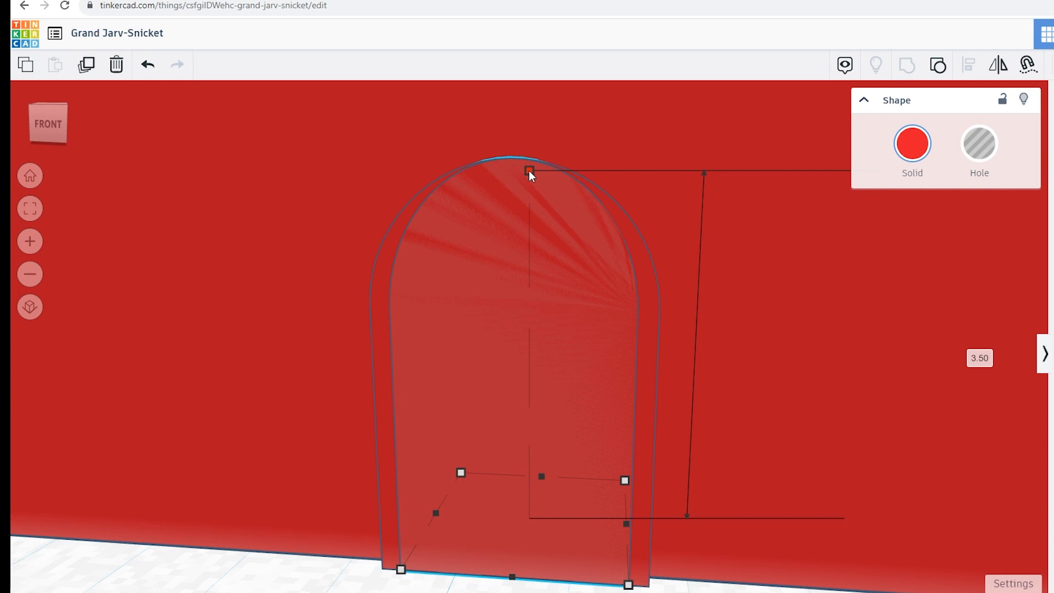
left_click_drag(529, 171, 523, 188)
Extend the inner arch copy's depth at the front and back so it sticks out past the outer arch on both sides.
right_click_drag(578, 278, 415, 447)
left_click(416, 447)
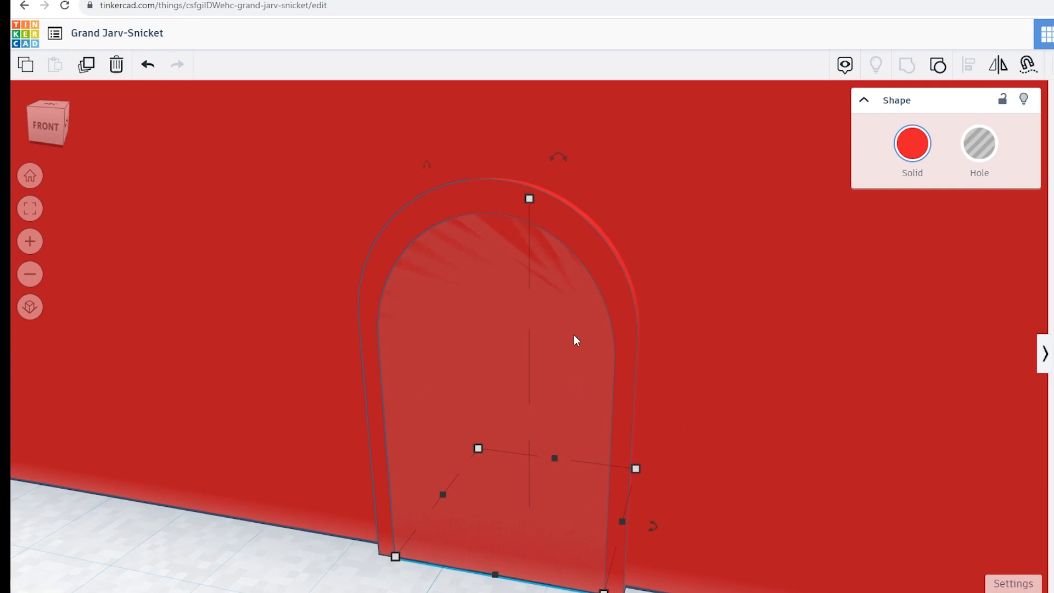
right_click_drag(456, 393, 567, 468)
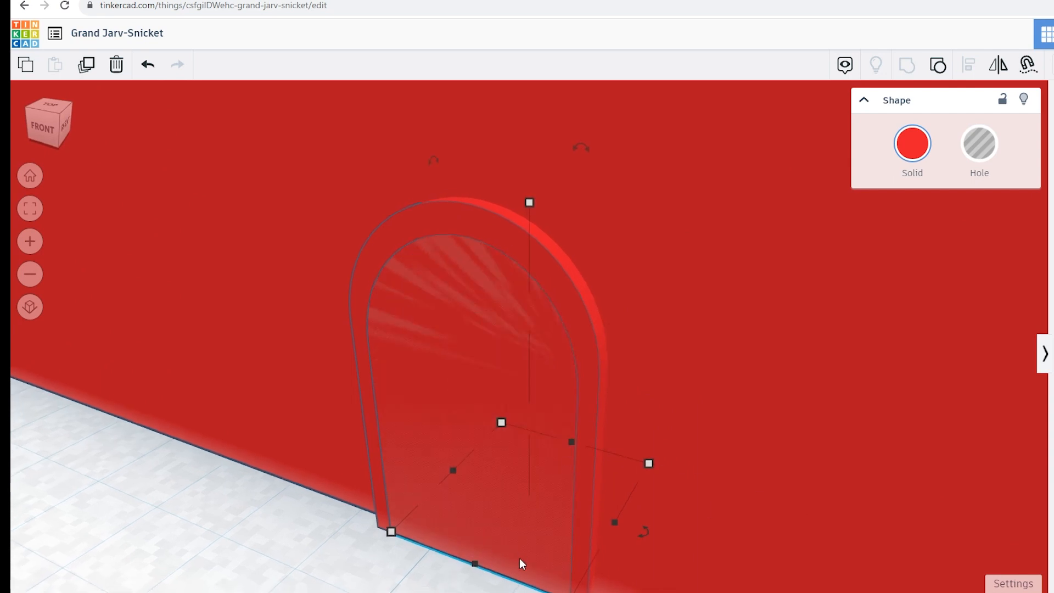
mouse_move(466, 590)
left_mouse_down()
mouse_move(476, 567)
mouse_move(455, 588)
left_mouse_up()
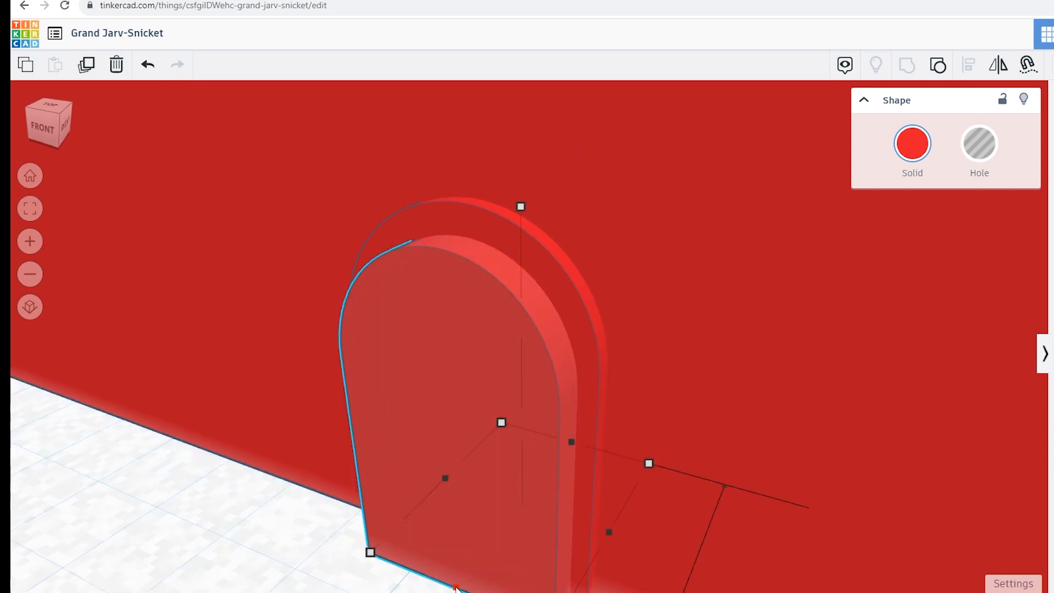
right_click_drag(503, 558, 575, 339)
left_click_drag(546, 519, 555, 554)
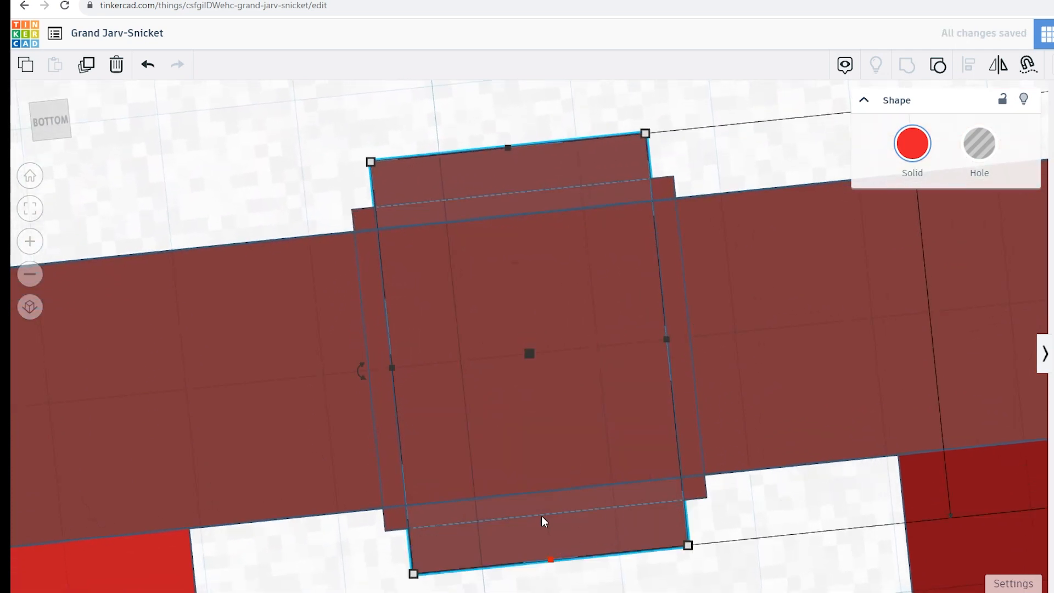
right_click_drag(635, 347, 632, 591)
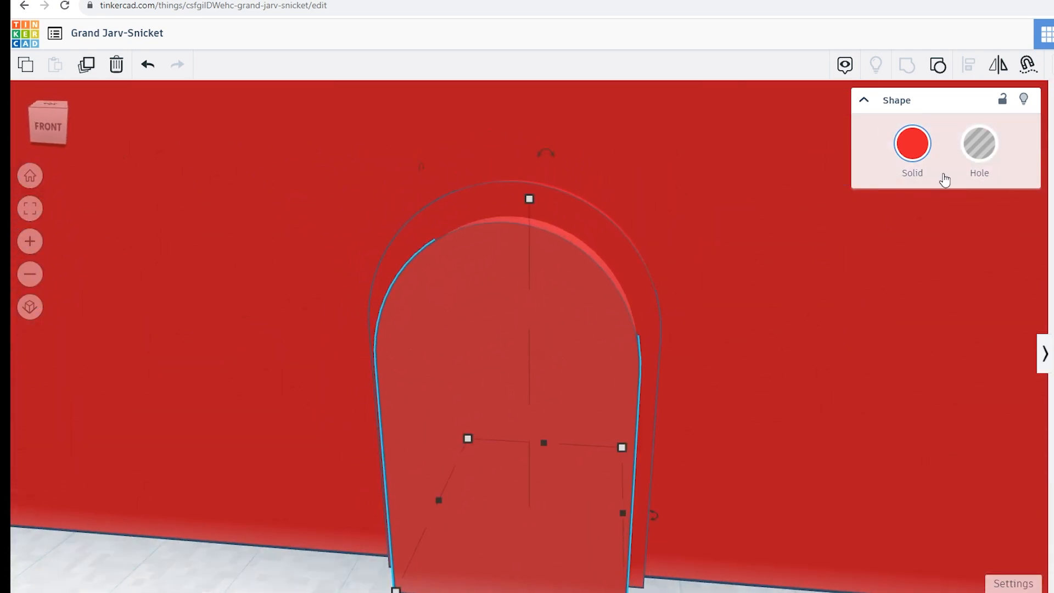
Turn the inner arch into a hole and group it with the outer arch and the hollow box, cutting a framed doorway through the wall.
left_click(978, 151)
scroll(488, 483, "down", 10)
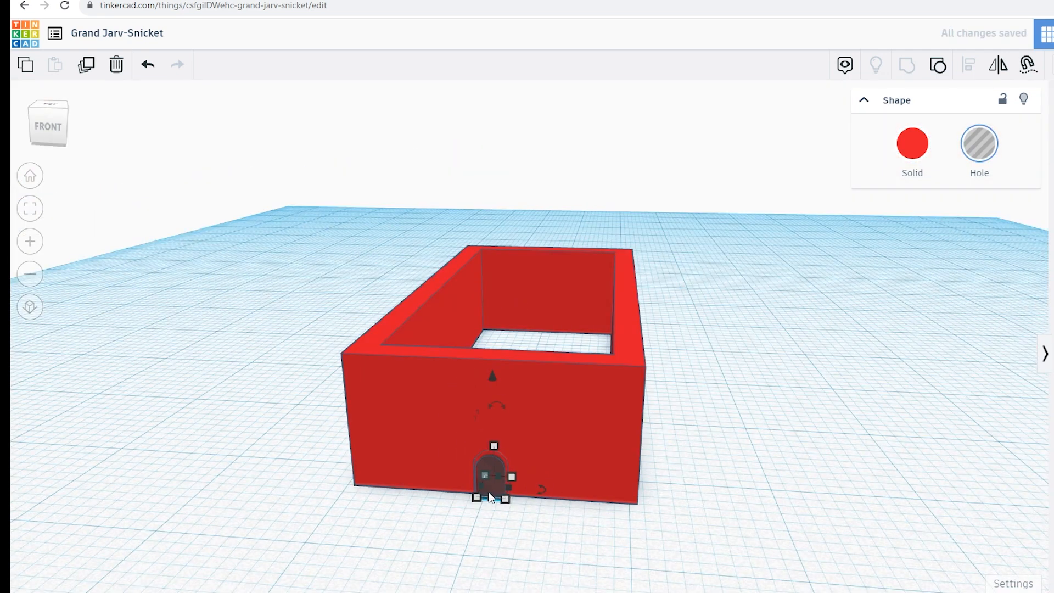
left_click_drag(433, 530, 661, 324)
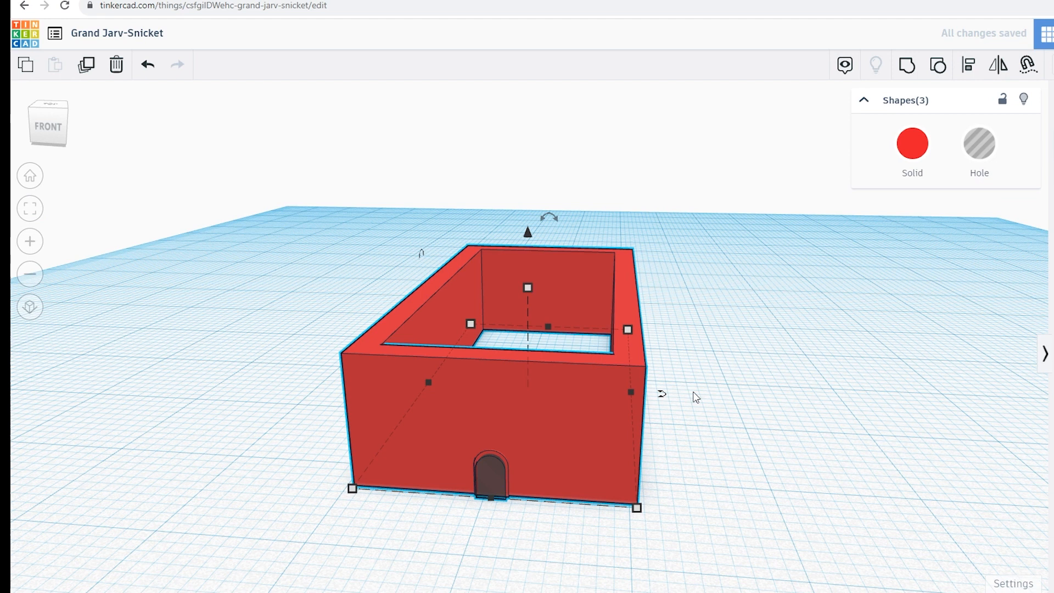
left_click(907, 66)
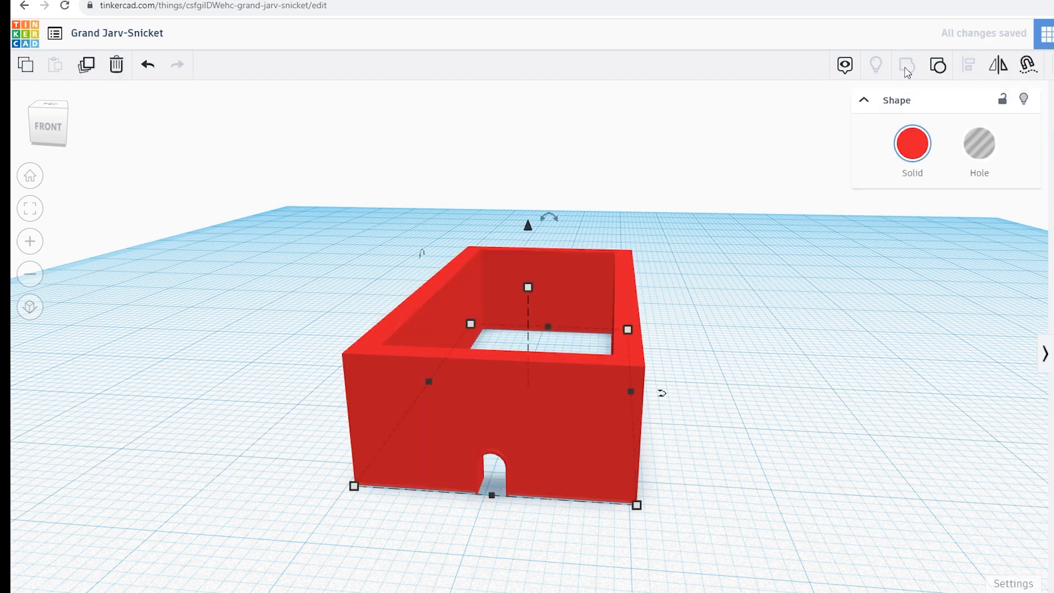
scroll(483, 516, "up", 5)
right_click_drag(510, 522, 425, 457)
scroll(513, 468, "up", 2)
scroll(511, 463, "up", 3)
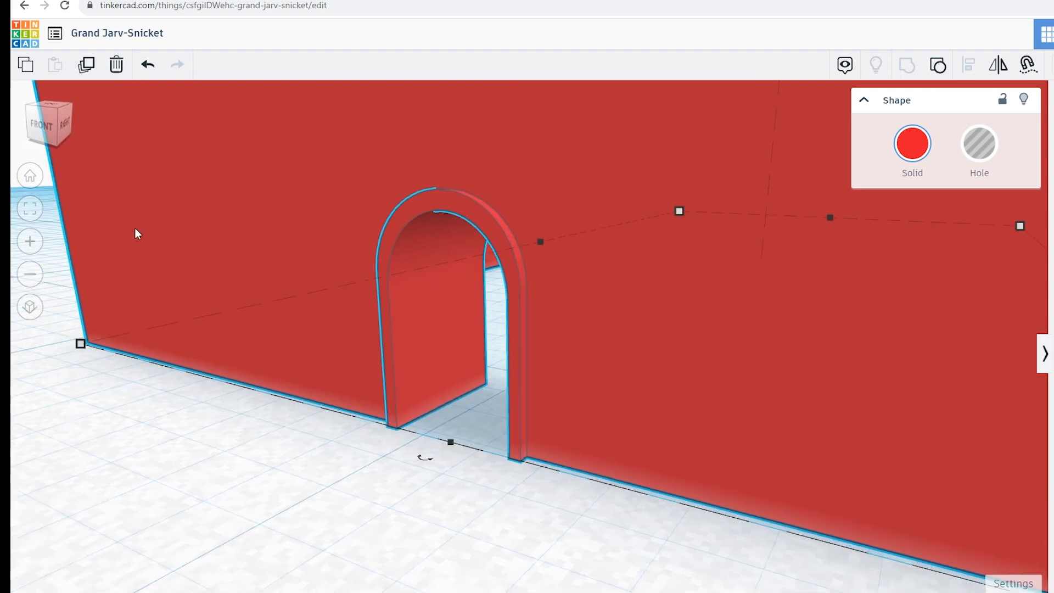
Place a green Roof shape on the workplane beside the hollow box.
left_click(30, 177)
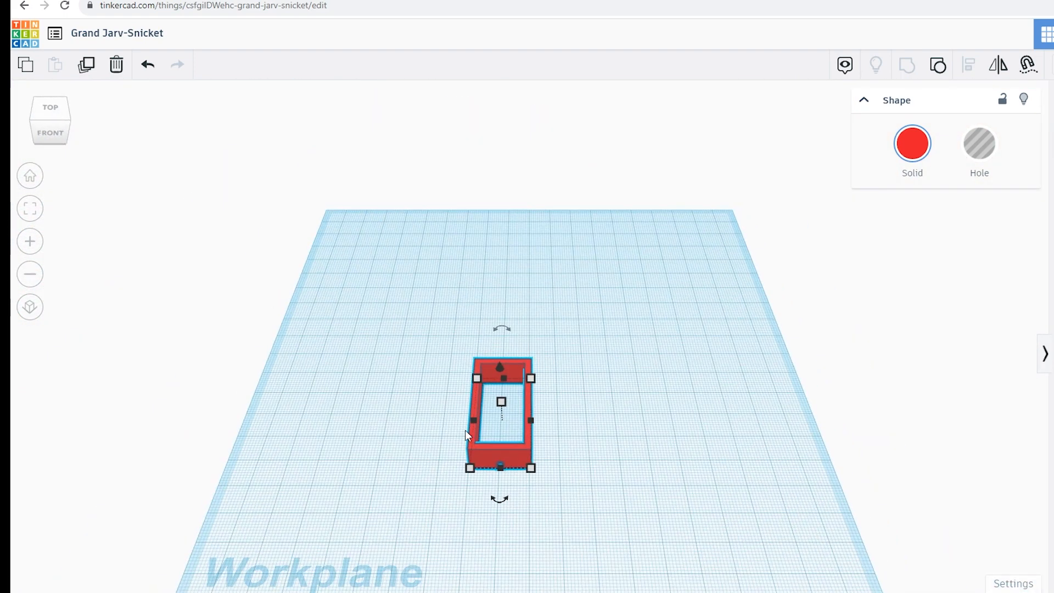
scroll(522, 417, "up", 10)
right_click_drag(506, 485, 437, 412)
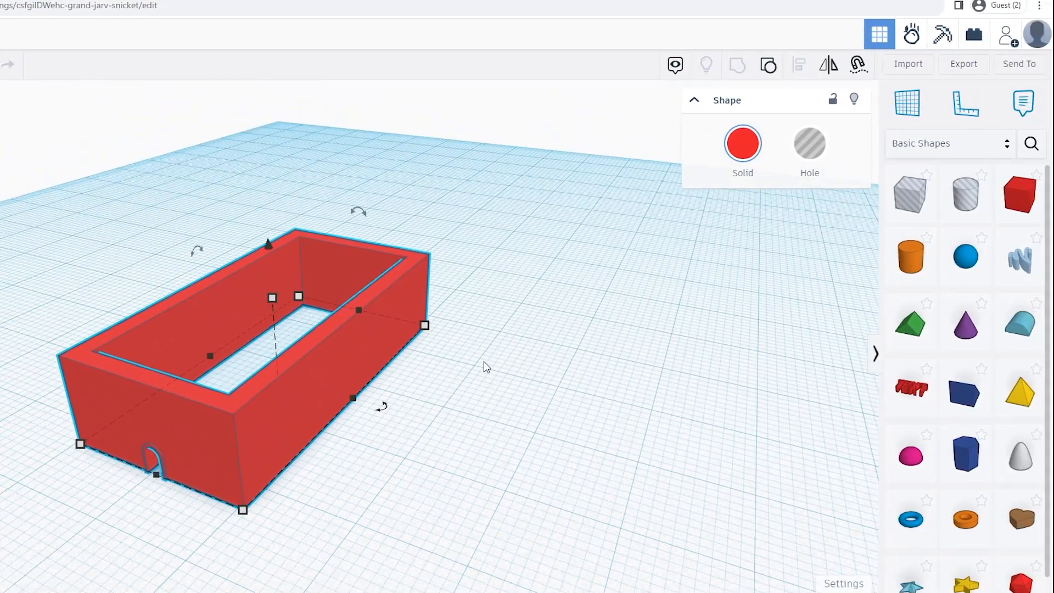
left_click_drag(894, 343, 483, 400)
right_click_drag(681, 395, 592, 365)
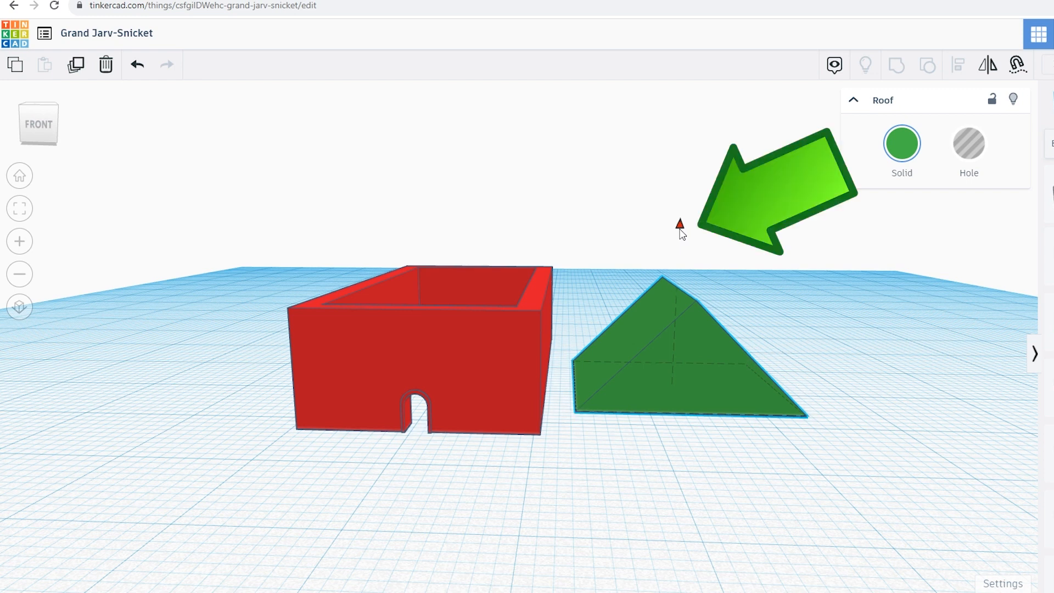
Lift the roof off the workplane and set its elevation to 10 mm.
left_click_drag(680, 230, 698, 204)
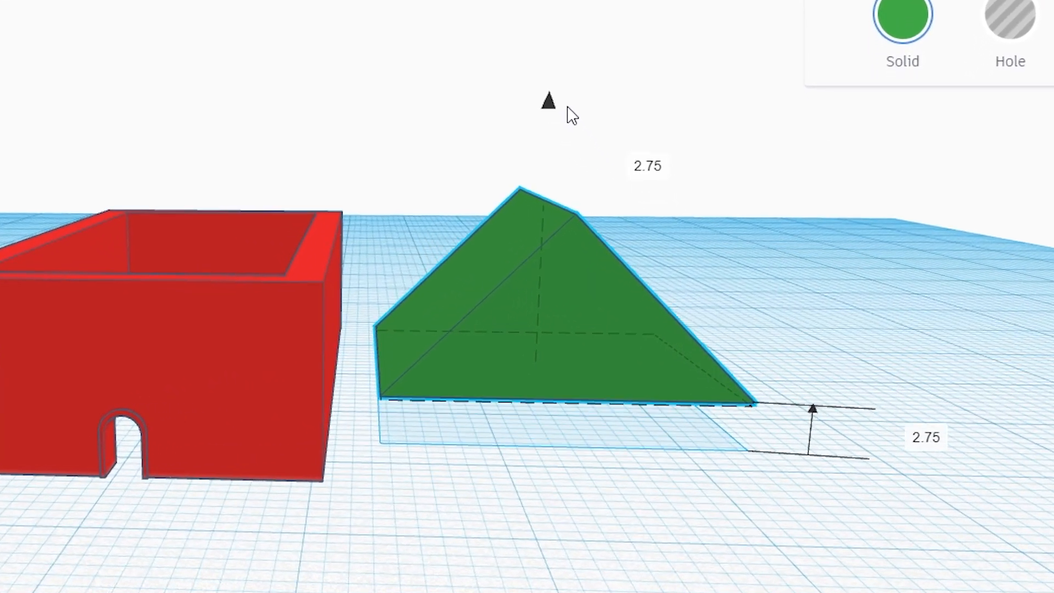
left_click_drag(571, 114, 586, 165)
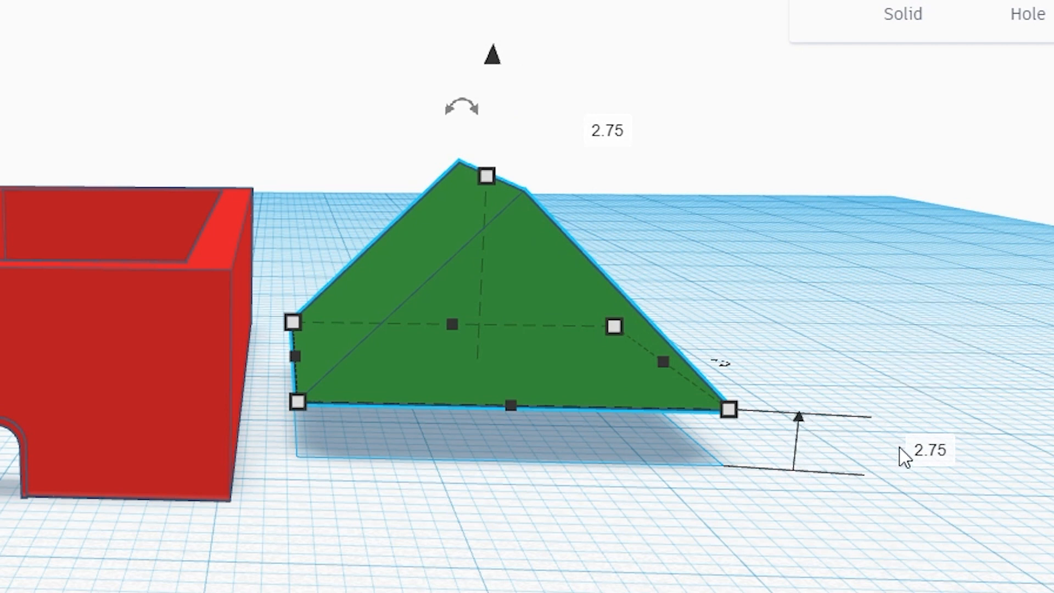
left_click(926, 448)
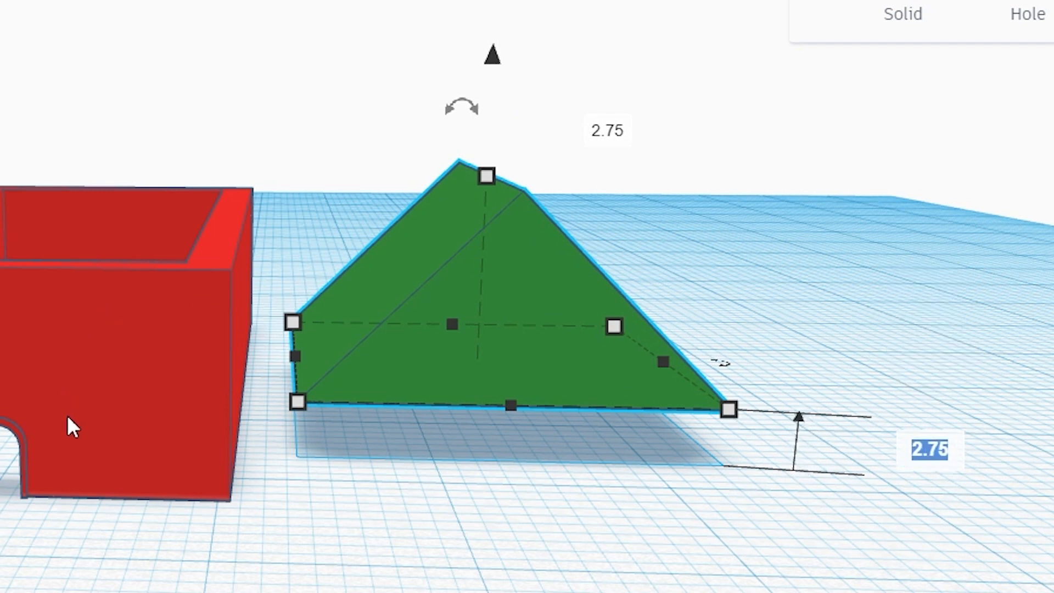
left_click(931, 451)
type("10")
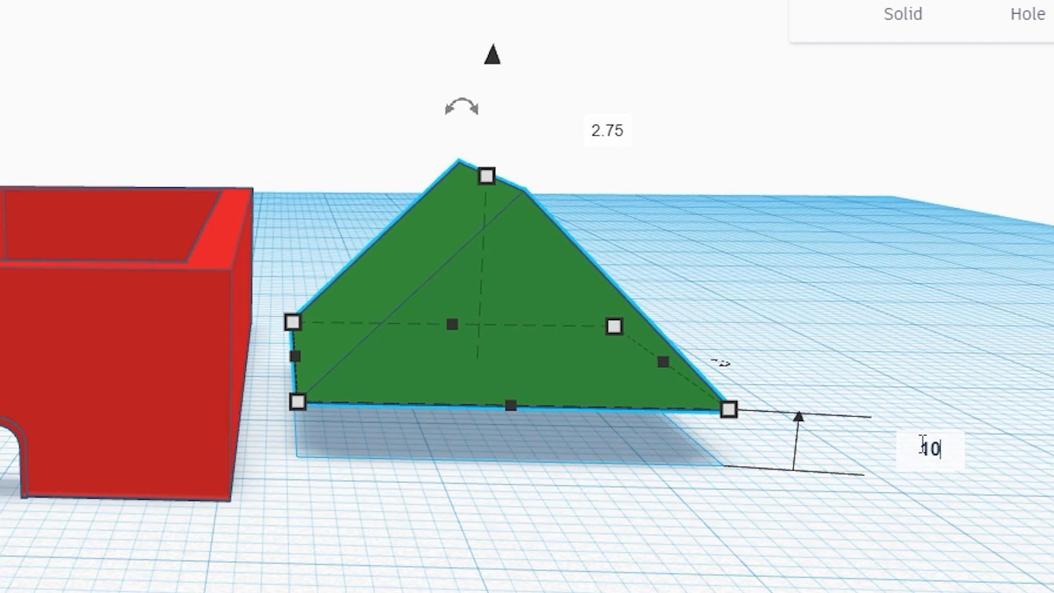
key("Return")
right_click_drag(572, 385, 600, 370)
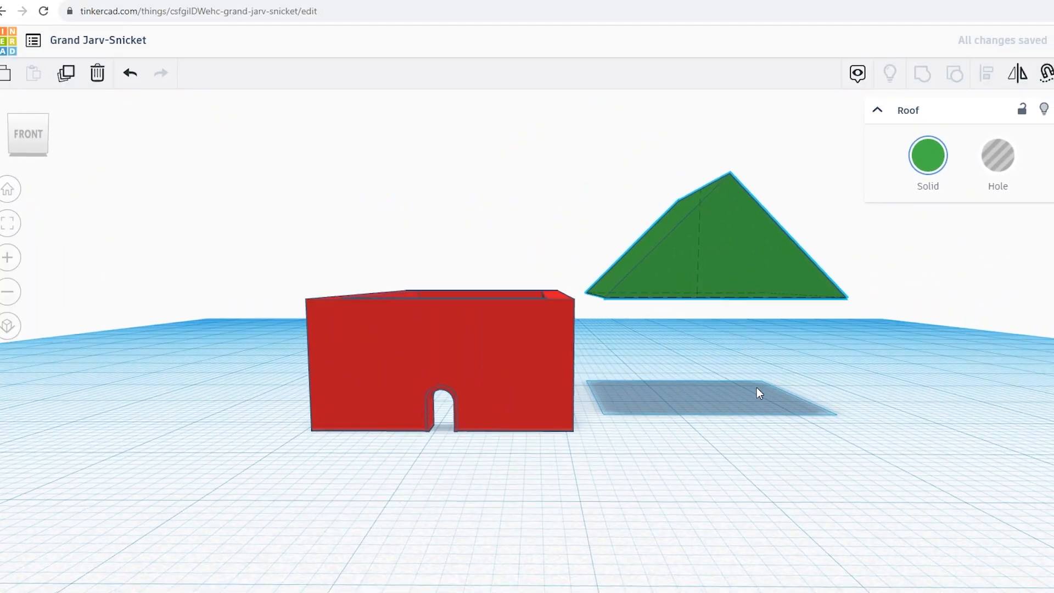
Align the roof and the box by their centres in both width and length so the roof sits midway over the walls.
right_click_drag(757, 387, 661, 328)
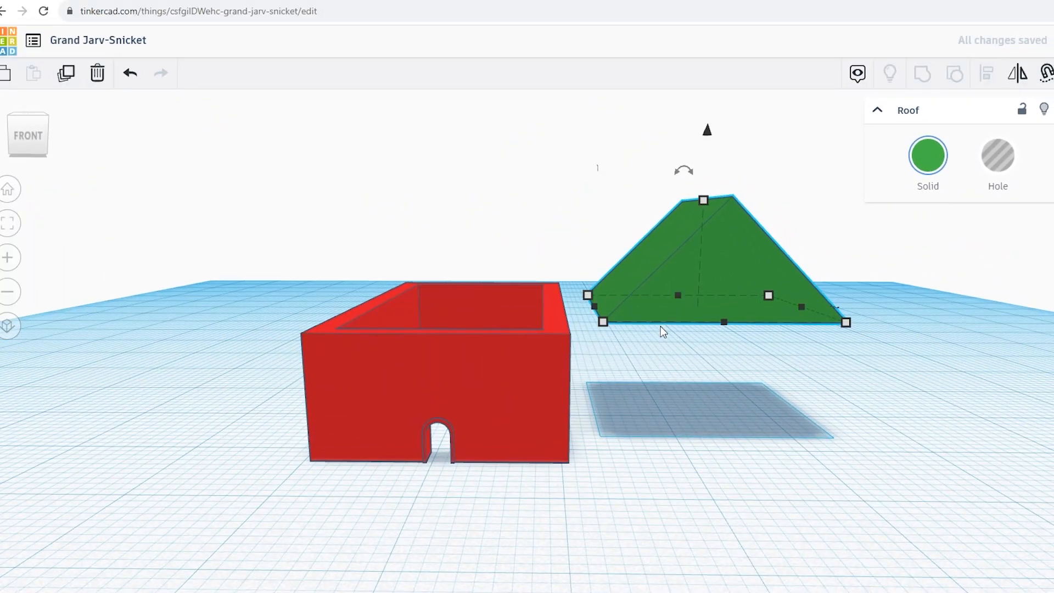
right_click_drag(553, 322, 646, 433)
mouse_move(746, 369)
left_mouse_down()
mouse_move(447, 380)
mouse_move(757, 360)
mouse_move(731, 365)
left_mouse_up()
left_click_drag(375, 230, 784, 396)
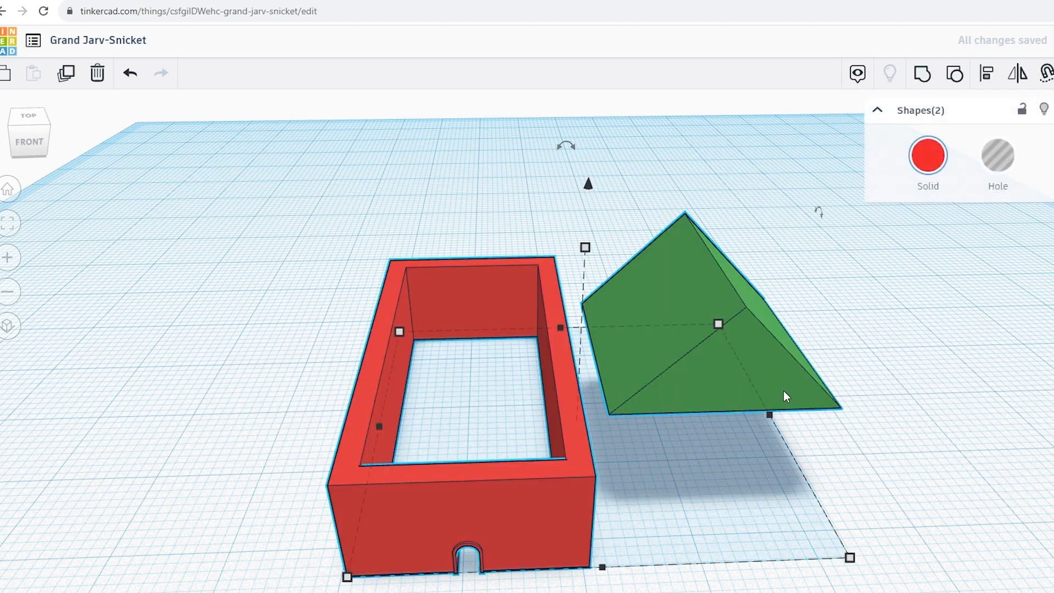
left_click(985, 77)
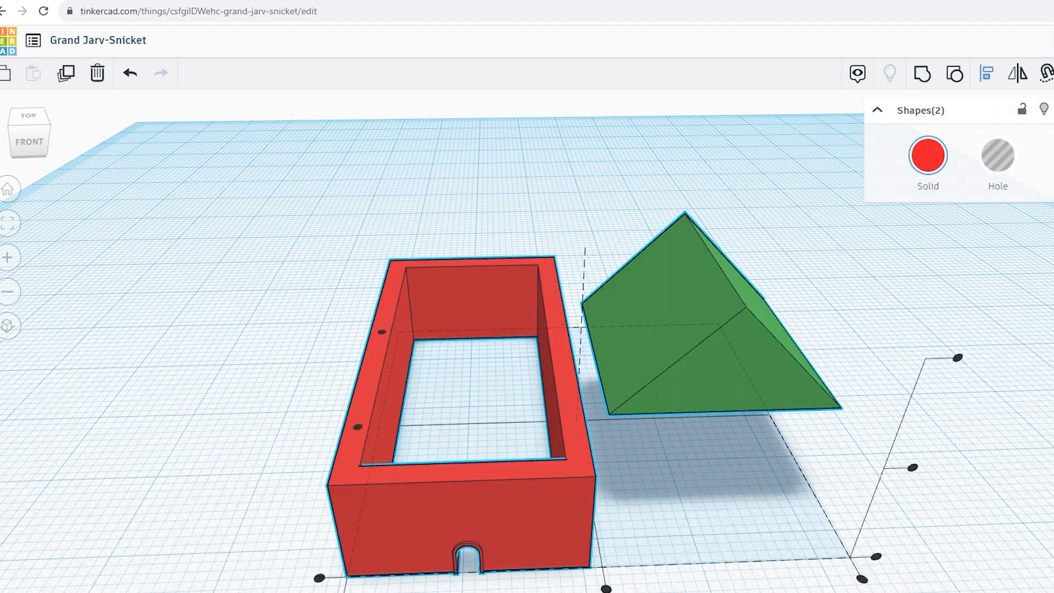
left_click(606, 588)
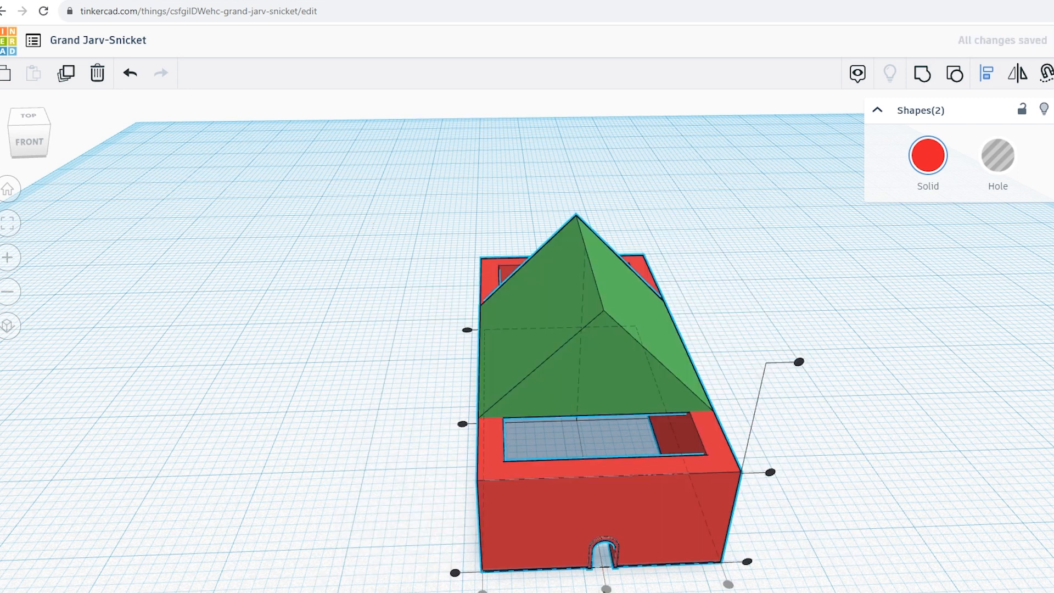
left_click(463, 425)
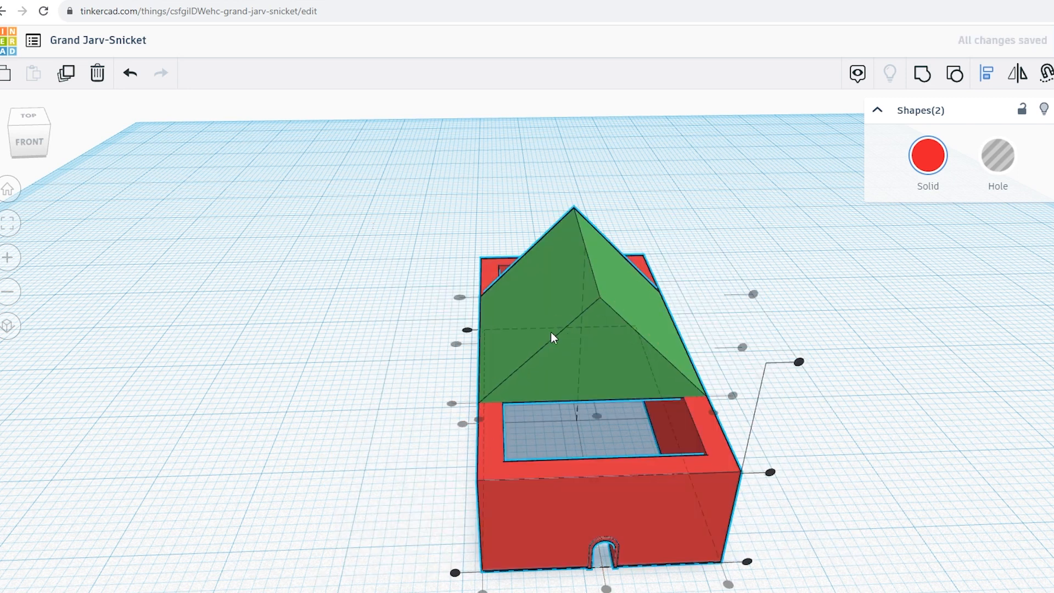
right_click_drag(903, 513, 668, 519)
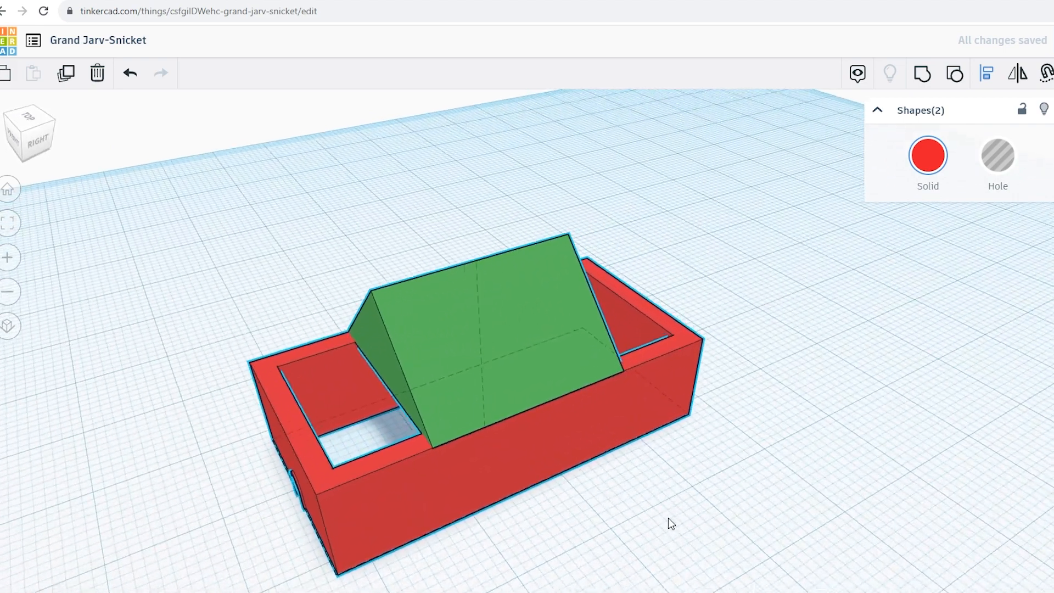
left_click(639, 548)
Lengthen the roof at the back and front to 40 mm so it covers the box's full length.
right_click_drag(743, 482, 641, 391)
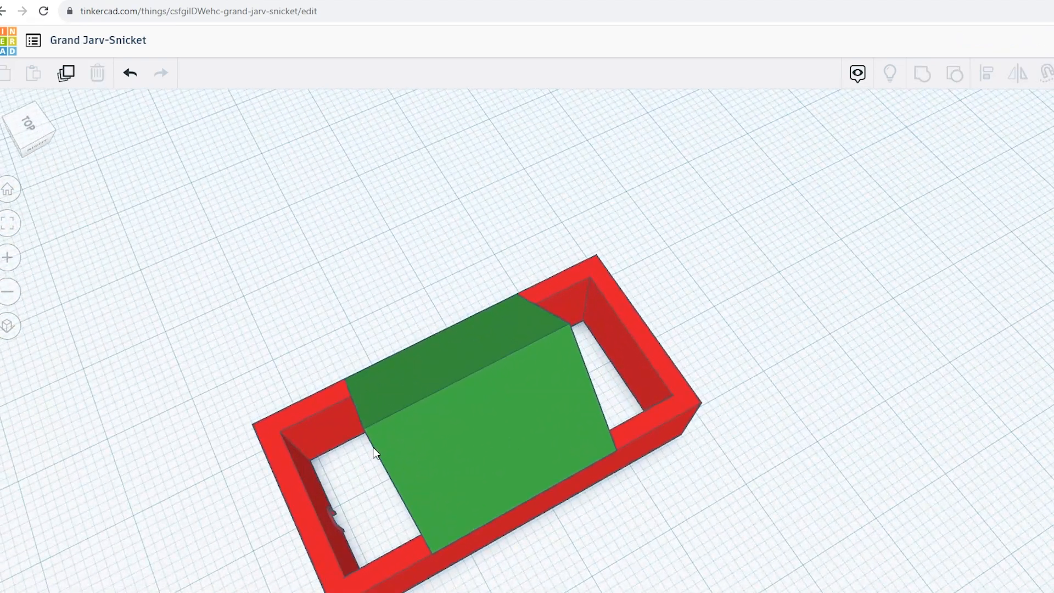
right_click_drag(728, 463, 646, 452)
scroll(654, 458, "up", 6)
scroll(630, 439, "down", 6)
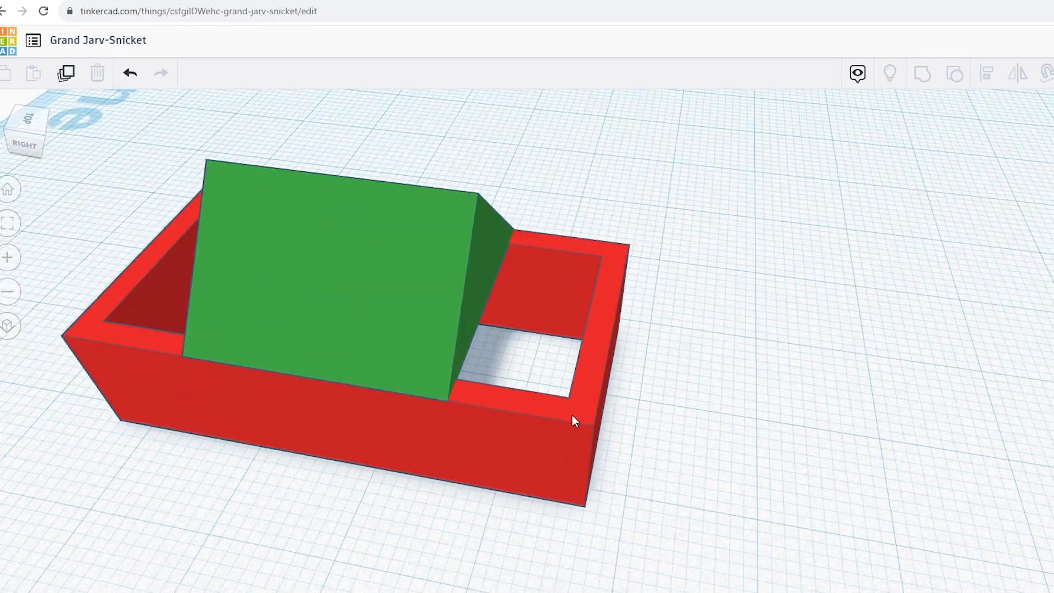
left_click(390, 294)
left_click(7, 226)
right_click_drag(823, 483, 700, 453)
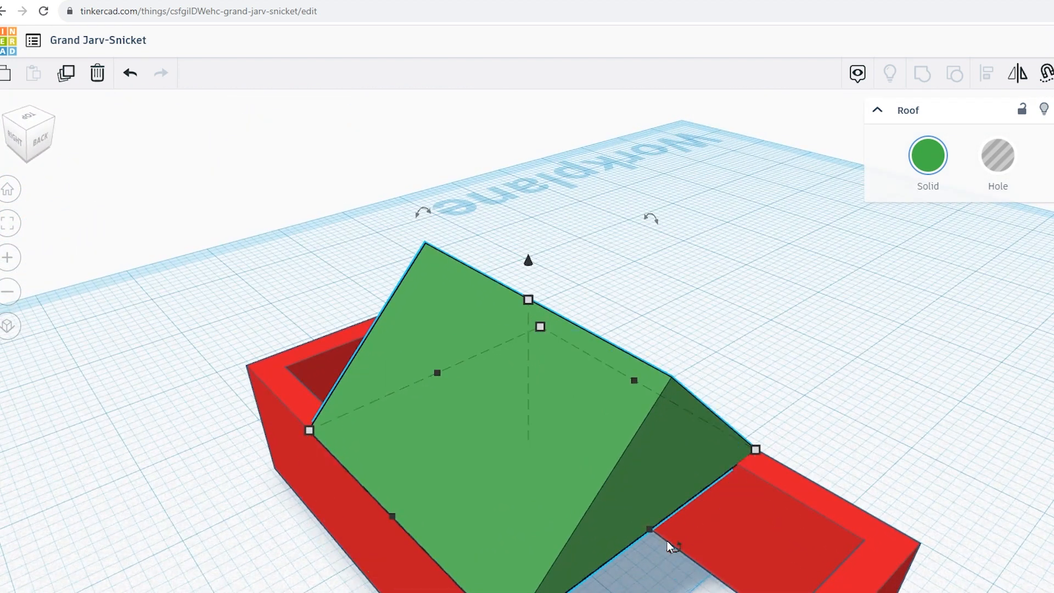
left_click_drag(649, 532, 815, 592)
right_click_drag(714, 554, 664, 524)
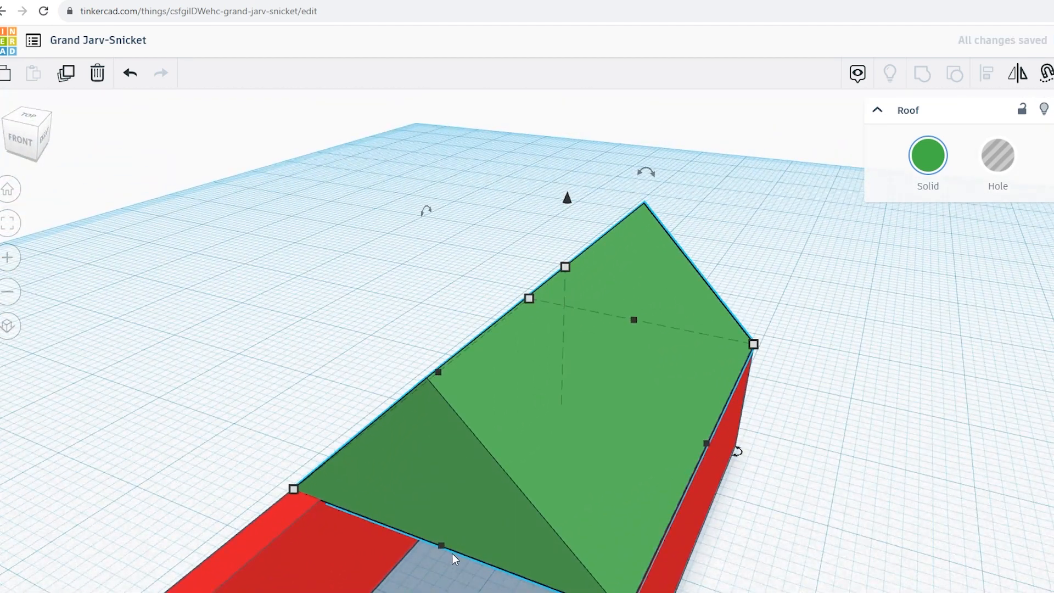
left_click_drag(439, 549, 270, 592)
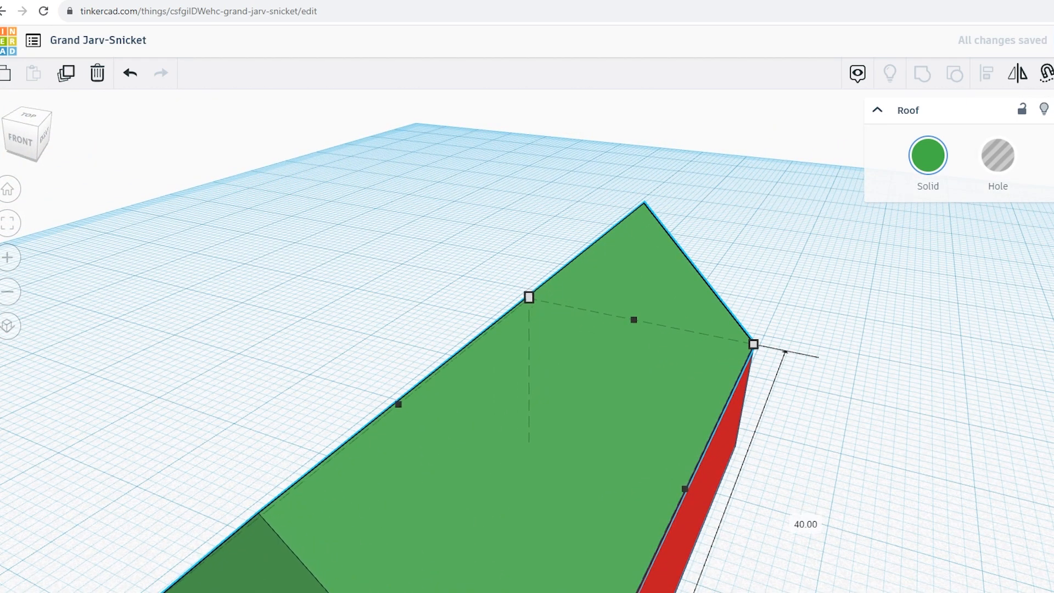
Examine from low and rear angles how the roof's edges meet the walls of the box.
right_click_drag(863, 433, 480, 363)
right_click_drag(908, 480, 661, 446)
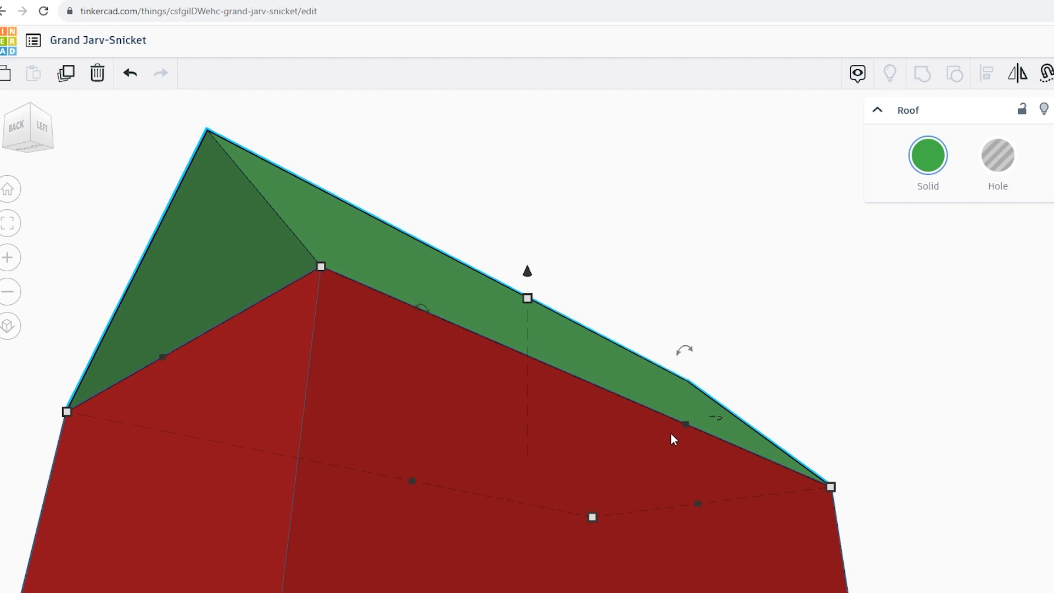
right_click_drag(582, 376, 607, 407)
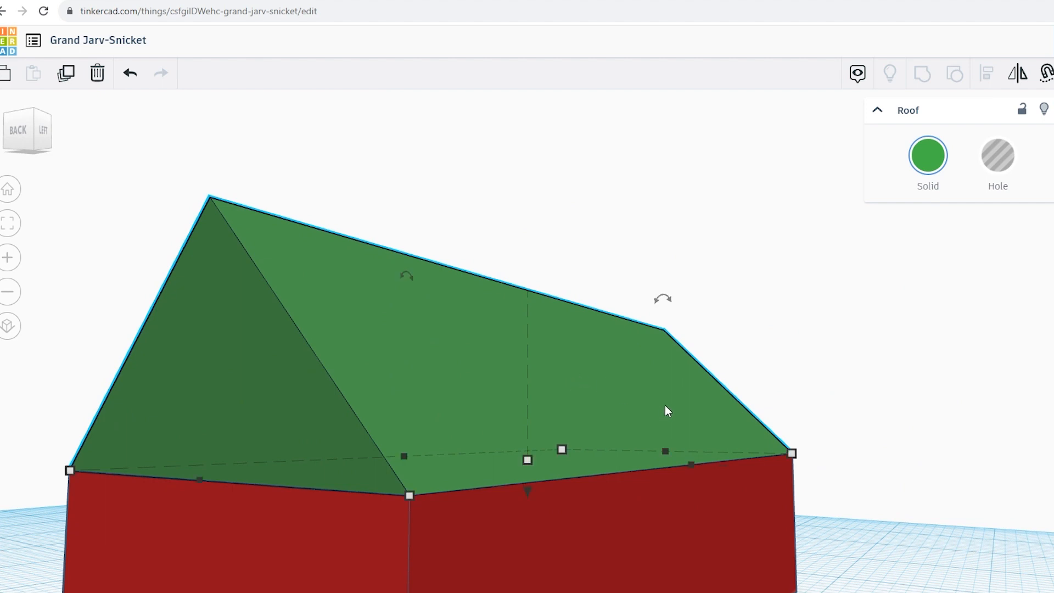
right_click_drag(731, 496, 706, 499)
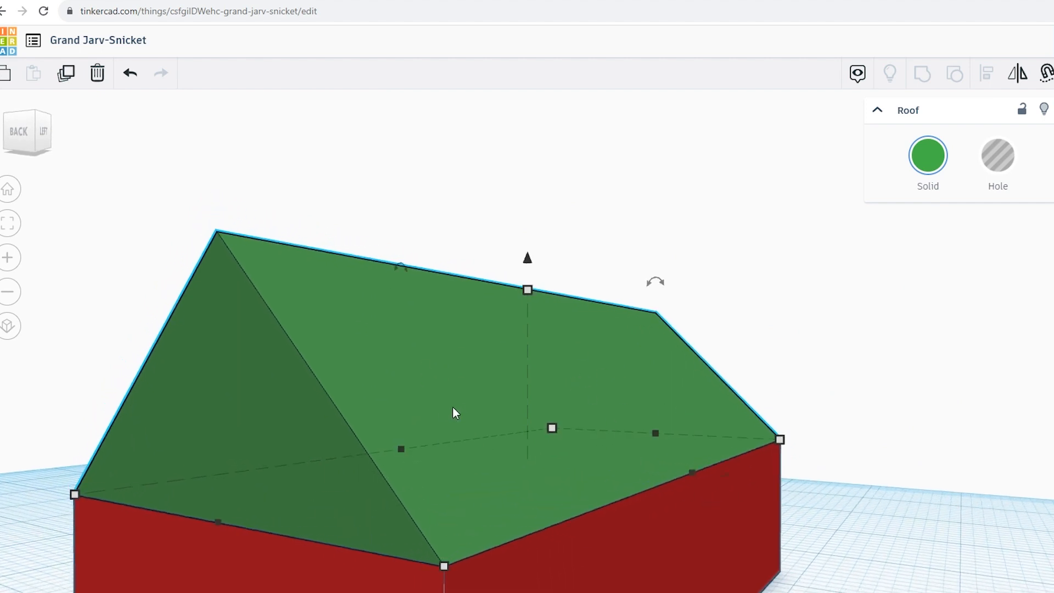
right_click_drag(568, 503, 703, 527)
right_click_drag(768, 509, 696, 545)
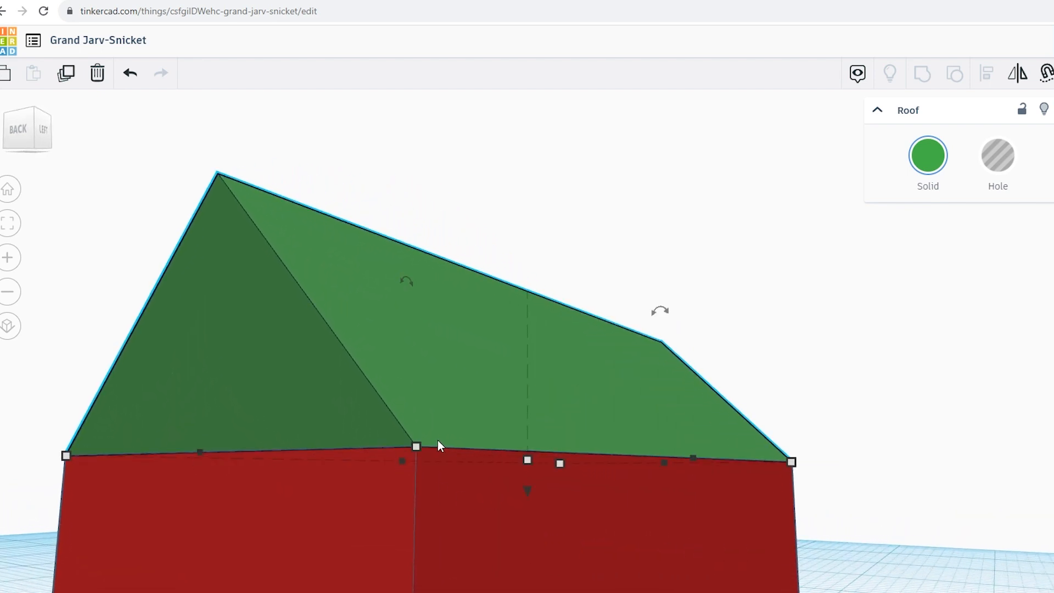
right_click_drag(539, 462, 676, 533)
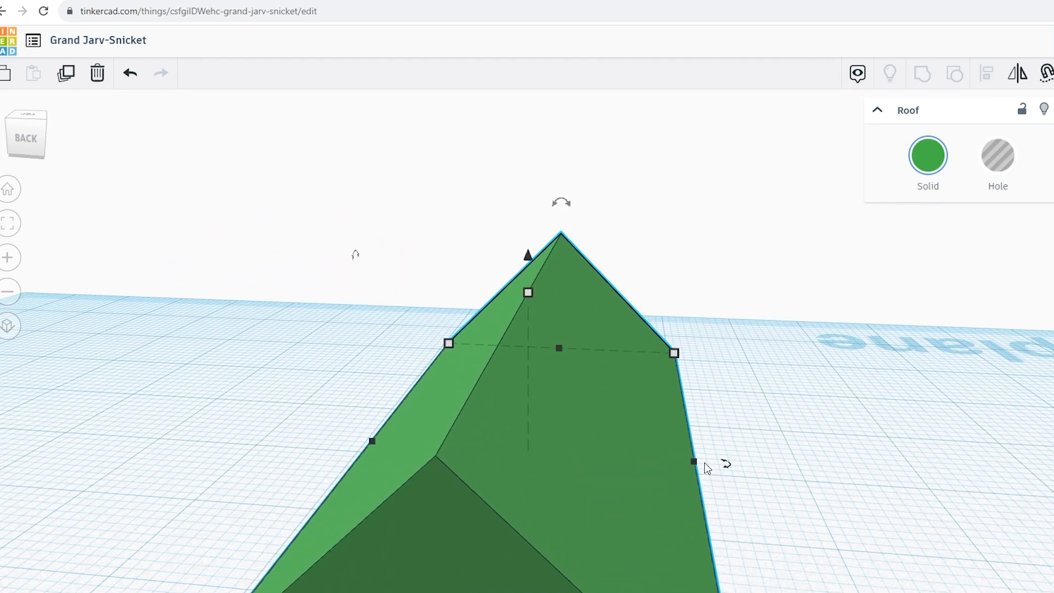
right_click_drag(706, 477, 710, 543)
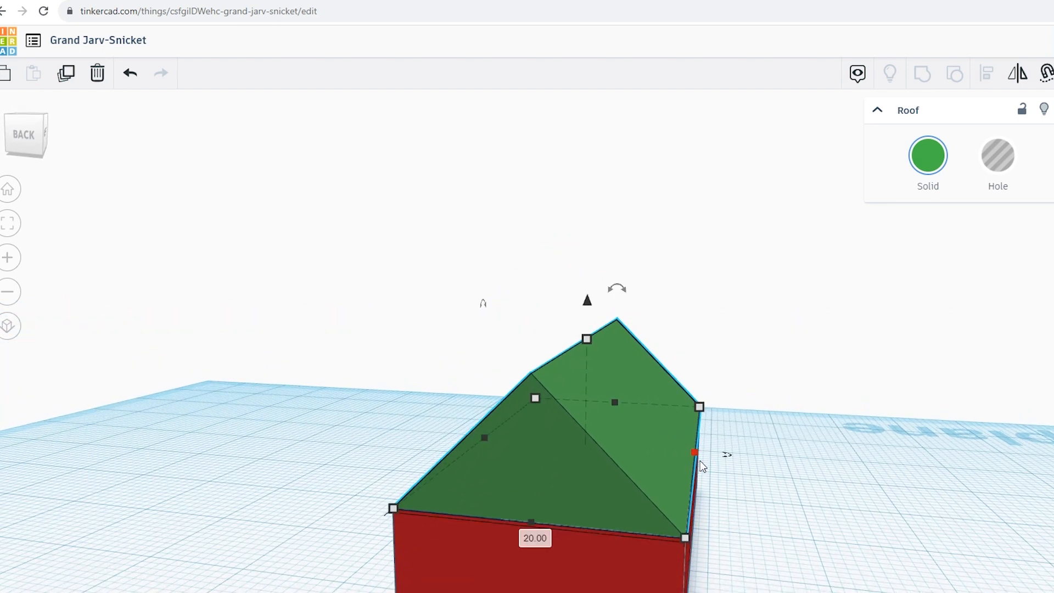
Widen the roof slightly beyond one long side wall and extend it a little past the back wall to form overhangs.
scroll(706, 458, "up", 2)
scroll(708, 462, "up", 2)
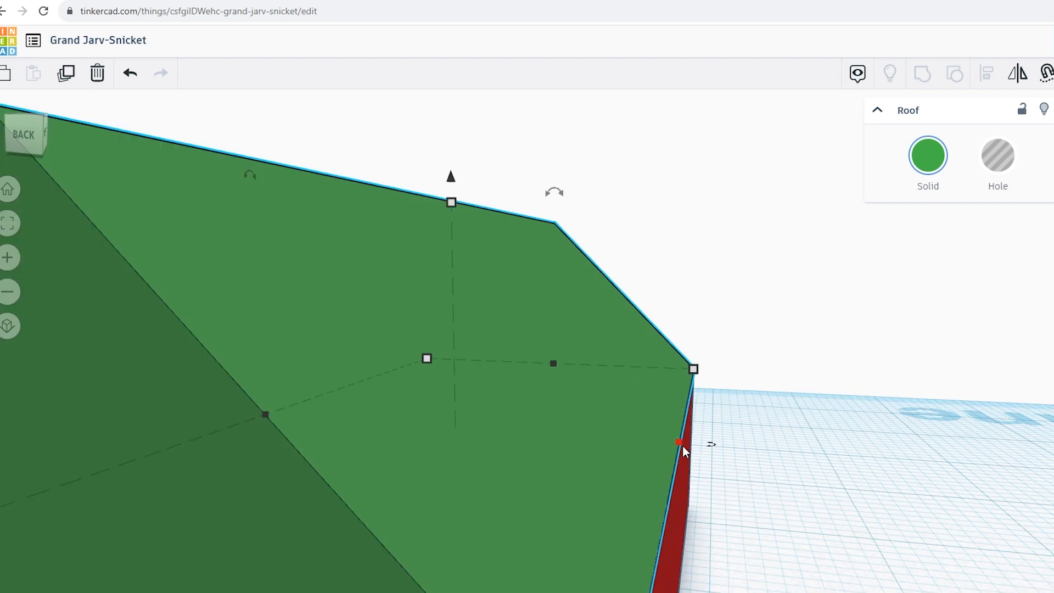
left_click_drag(680, 446, 698, 449)
mouse_move(759, 490)
right_mouse_down()
mouse_move(760, 472)
mouse_move(772, 483)
right_mouse_up()
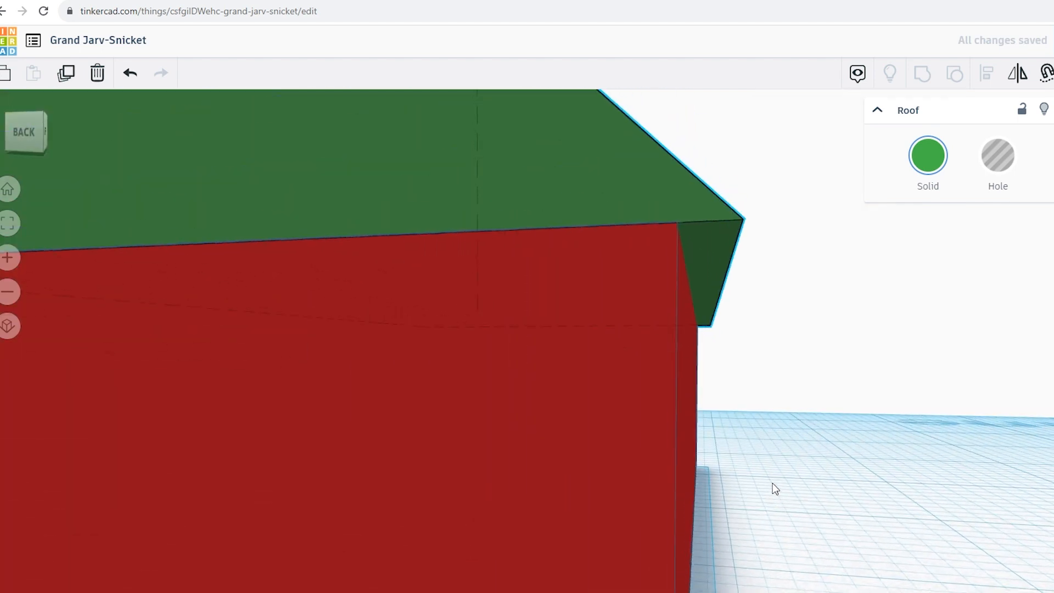
scroll(768, 486, "down", 5)
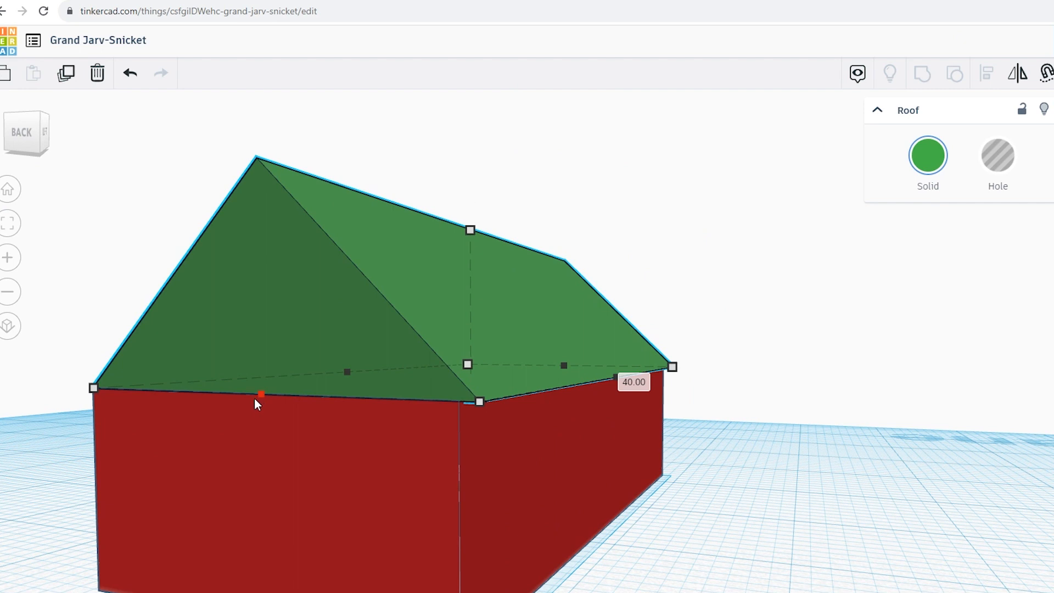
left_click_drag(255, 397, 251, 399)
right_click_drag(252, 399, 543, 452)
scroll(543, 451, "down", 3)
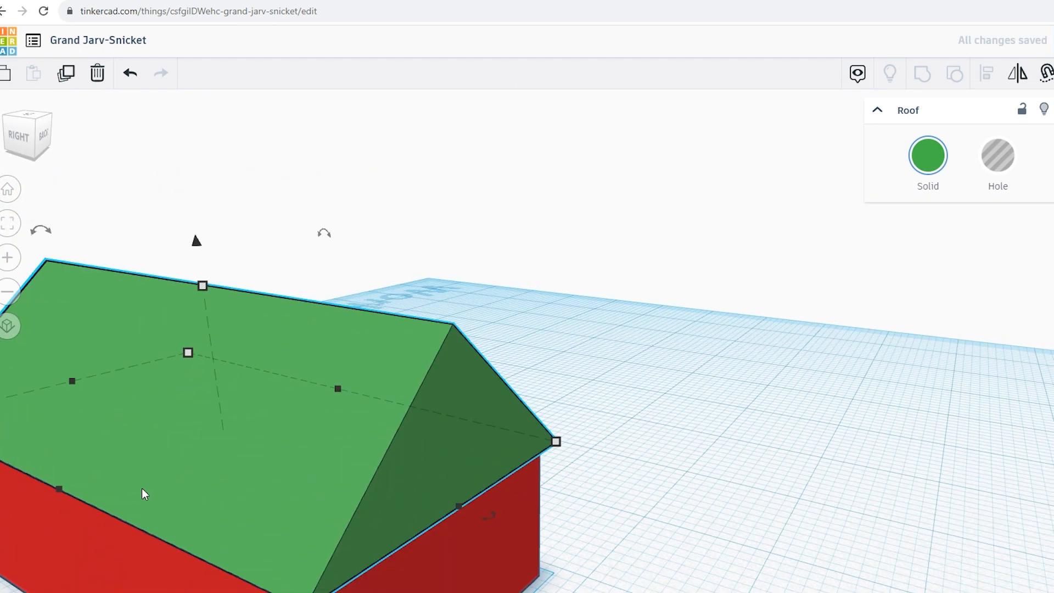
Extend the roof slightly past the front wall and the remaining long side wall to complete the overhang.
left_click(4, 230)
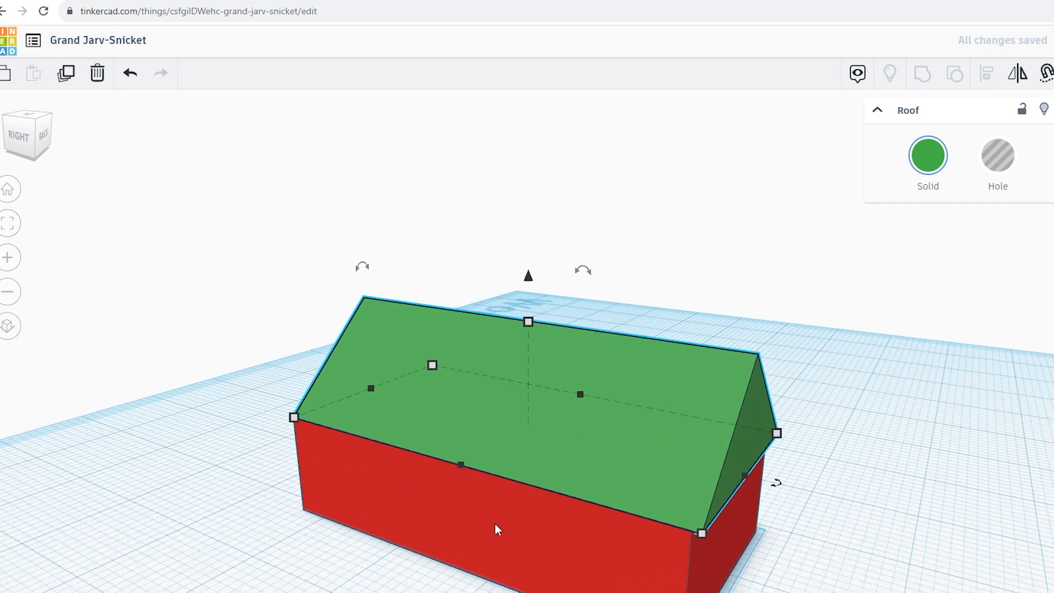
scroll(495, 522, "up", 5)
left_click_drag(395, 358, 374, 369)
right_click_drag(301, 390, 437, 476)
scroll(437, 476, "down", 4)
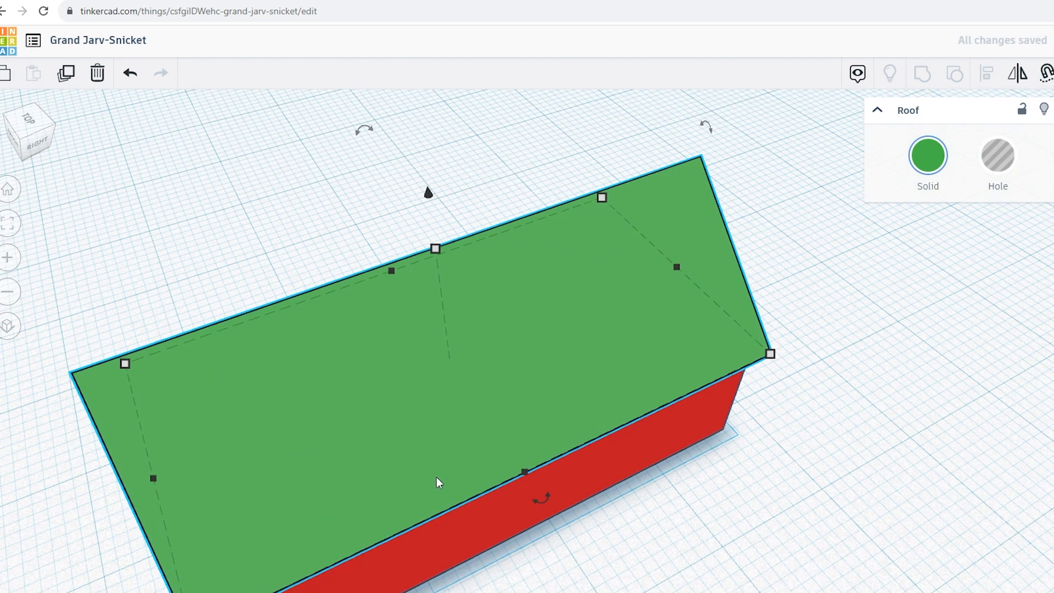
right_click_drag(65, 280, 482, 414)
left_click_drag(366, 505, 351, 508)
Check the roof's overhang around the house from below, from both sides and from the front.
right_click_drag(598, 551, 591, 485)
scroll(574, 509, "up", 5)
right_click_drag(342, 491, 464, 472)
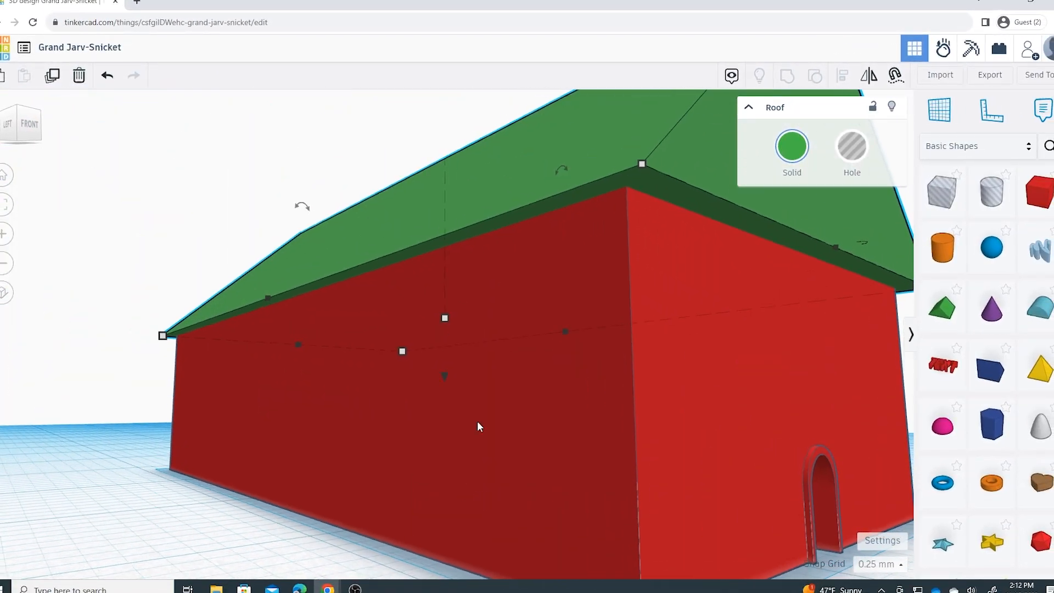
right_click_drag(526, 255, 412, 351)
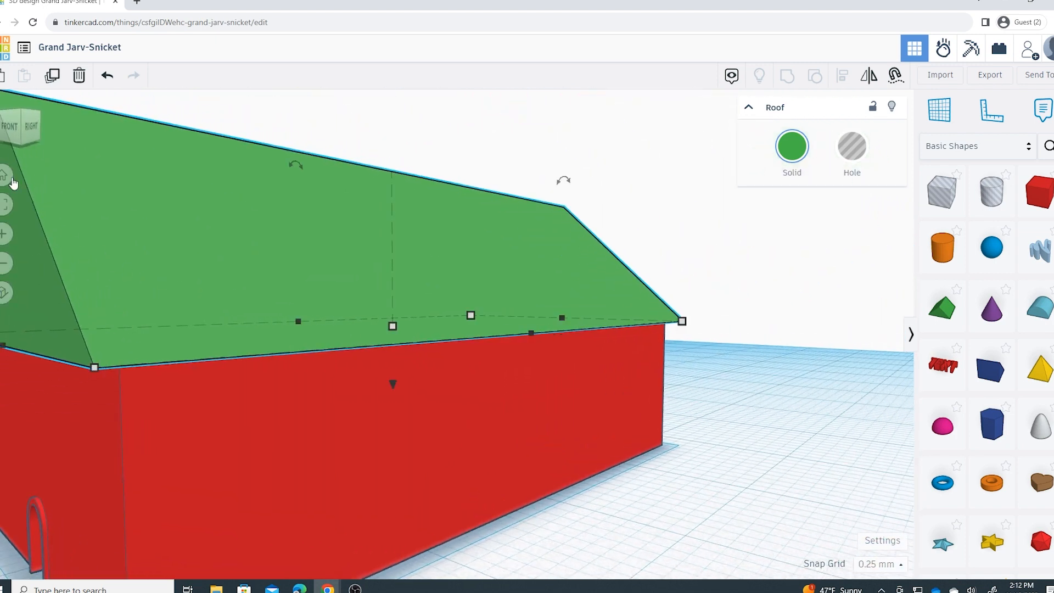
left_click(3, 176)
scroll(545, 424, "up", 6)
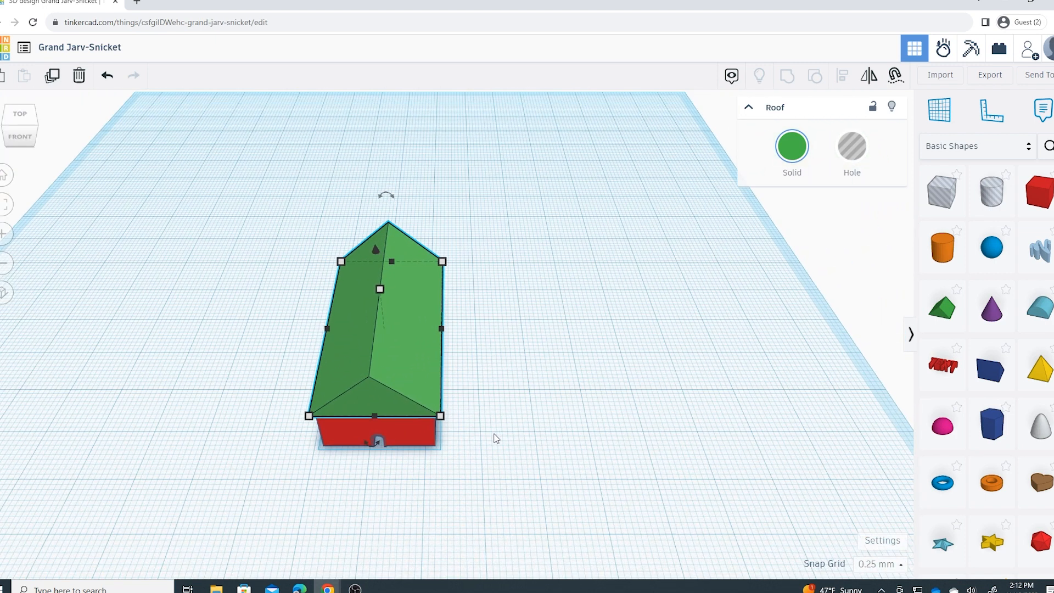
right_click_drag(457, 399, 469, 369)
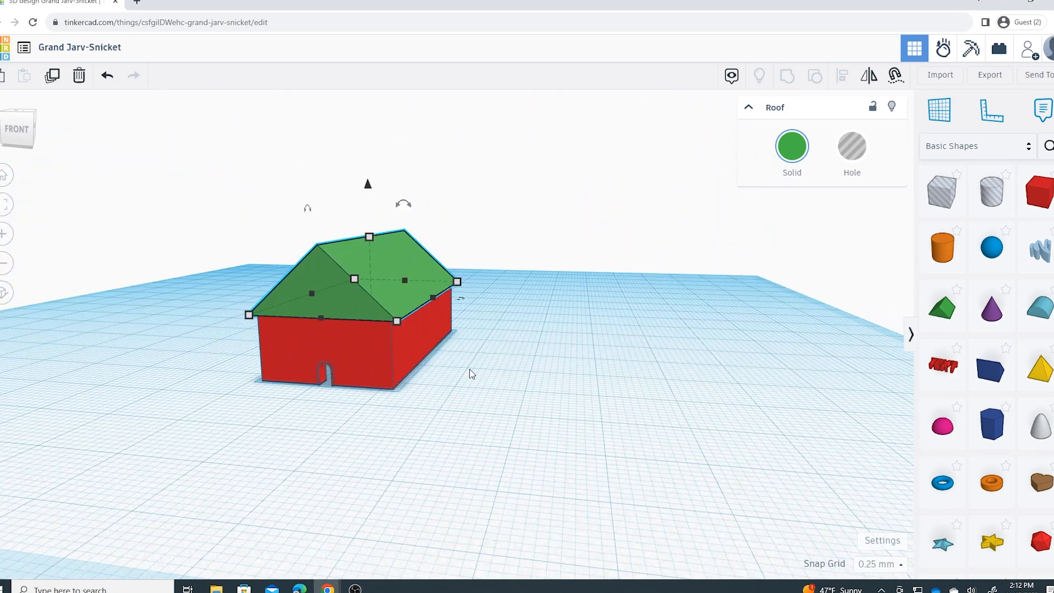